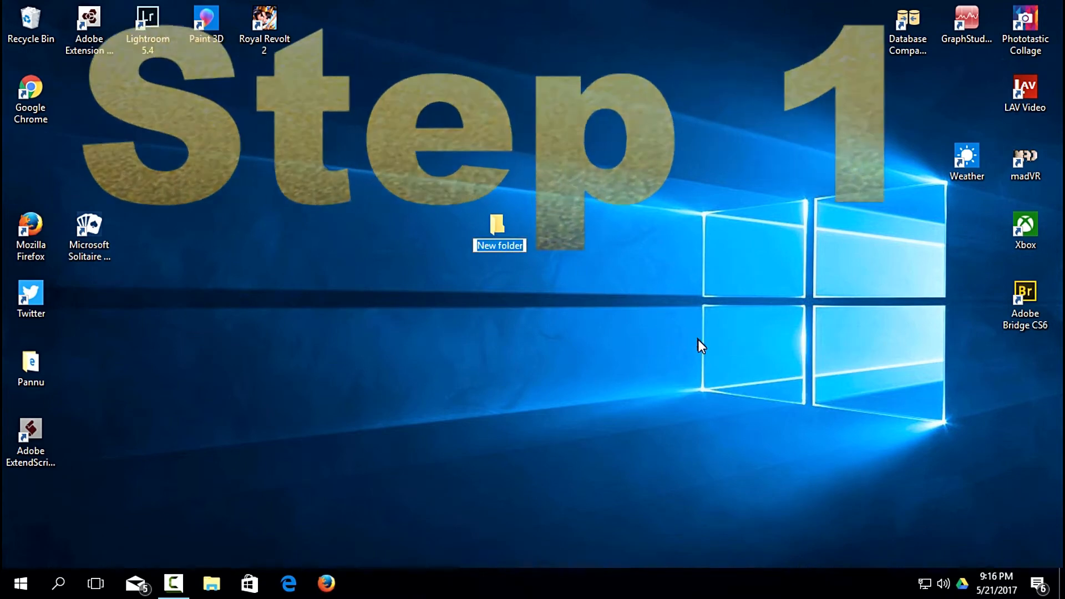
- Name the new desktop folder FTP-Folder
text(FTP-)
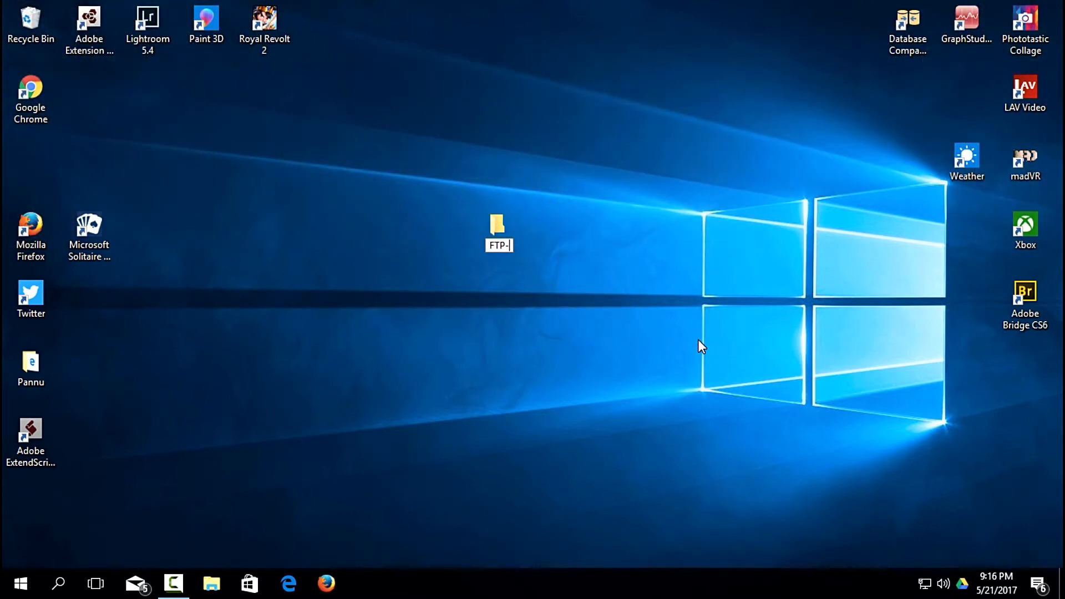
text(Folder)
key(Return)
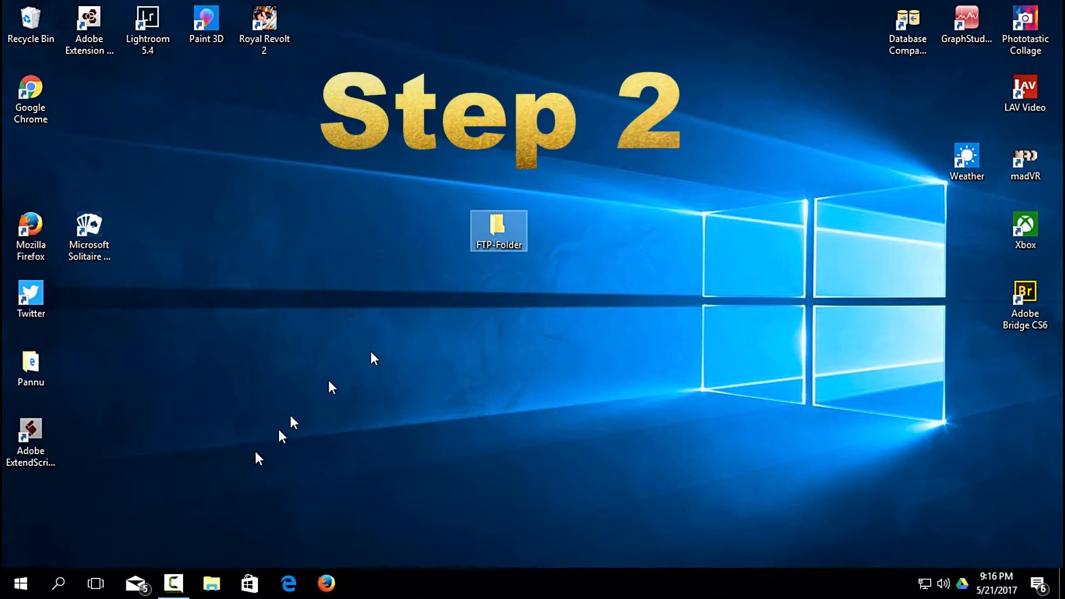
- Run ipconfig in Command Prompt to look up the computer's IPv4 address, and close the console
click(20, 582)
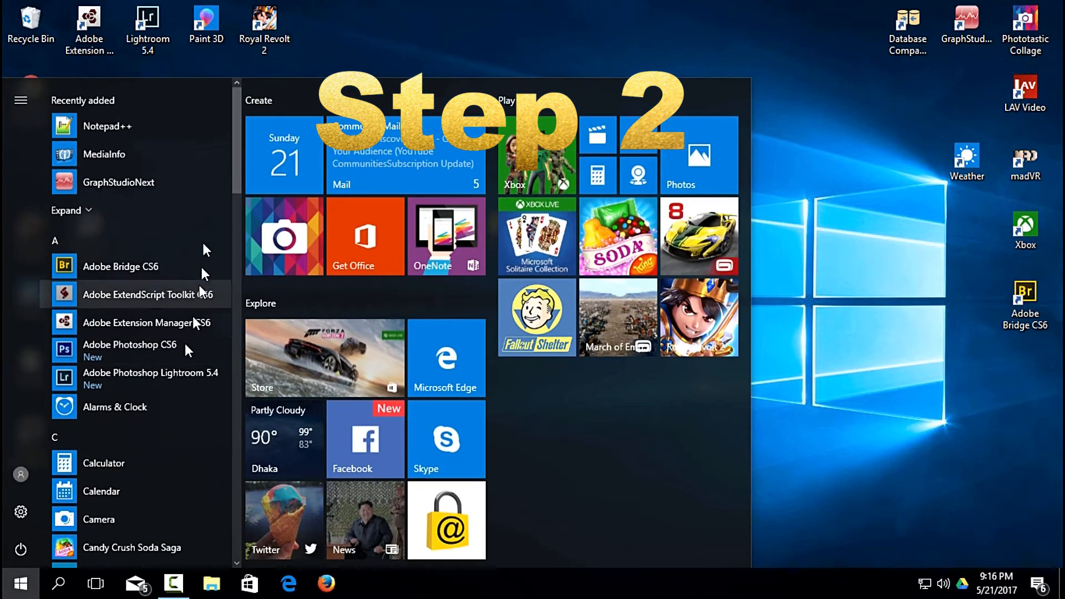
drag(234, 179, 246, 550)
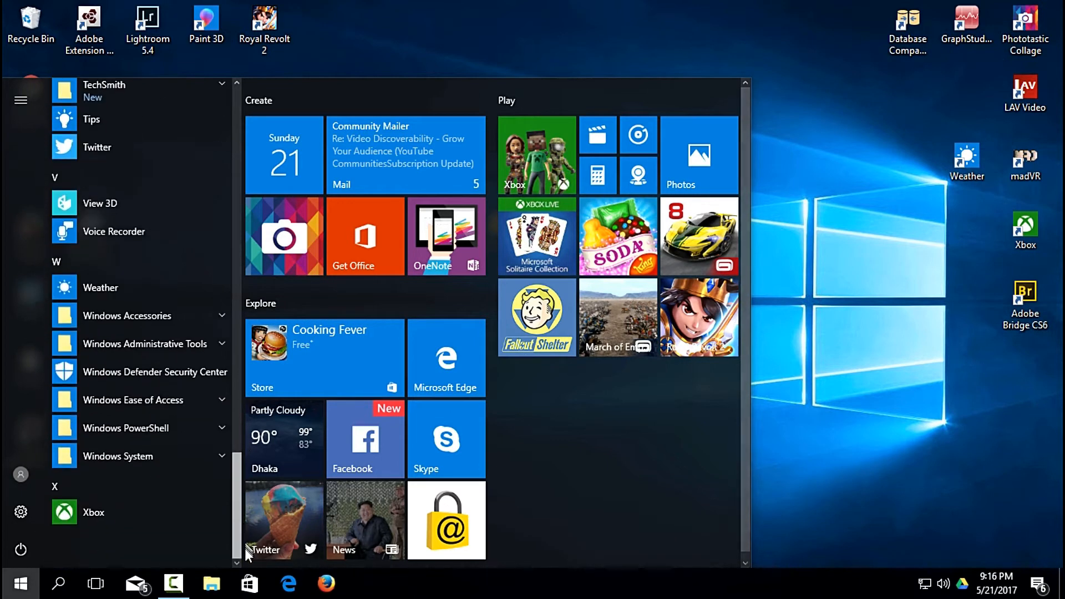
click(195, 460)
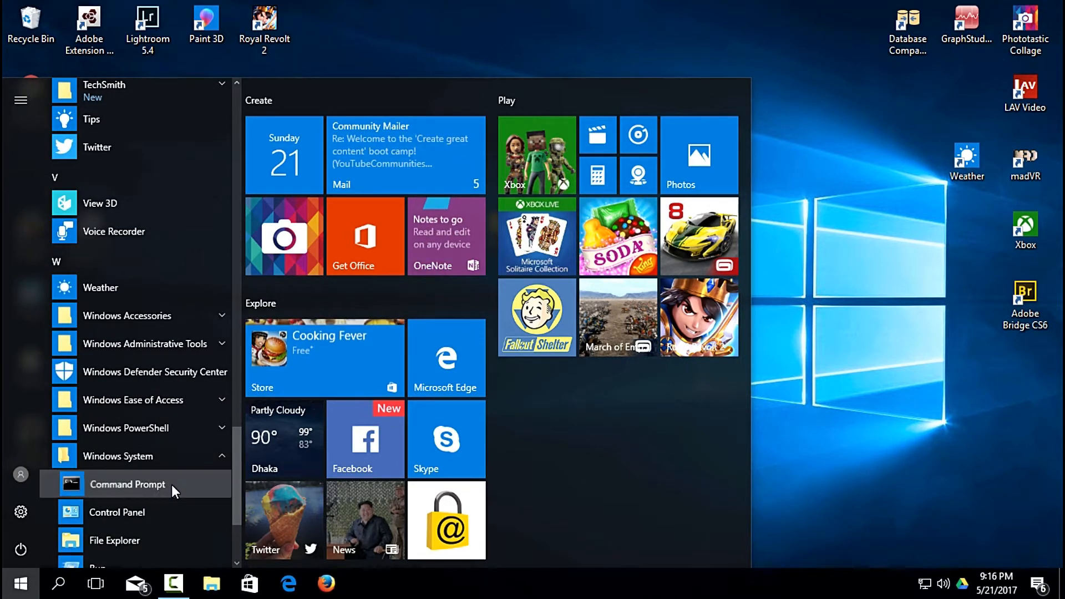
click(171, 484)
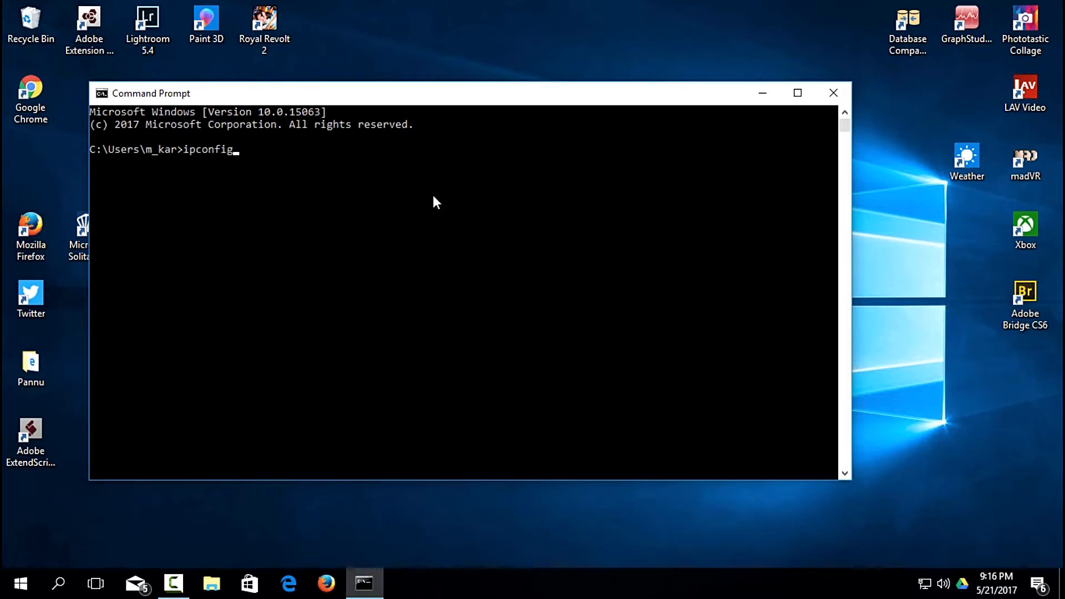
key(Return)
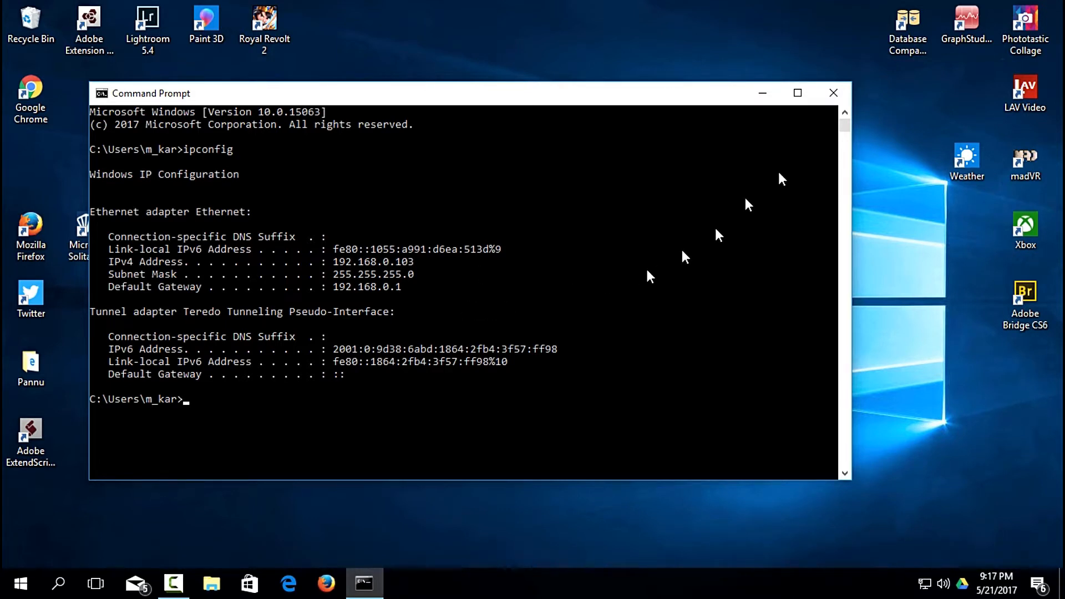
click(830, 101)
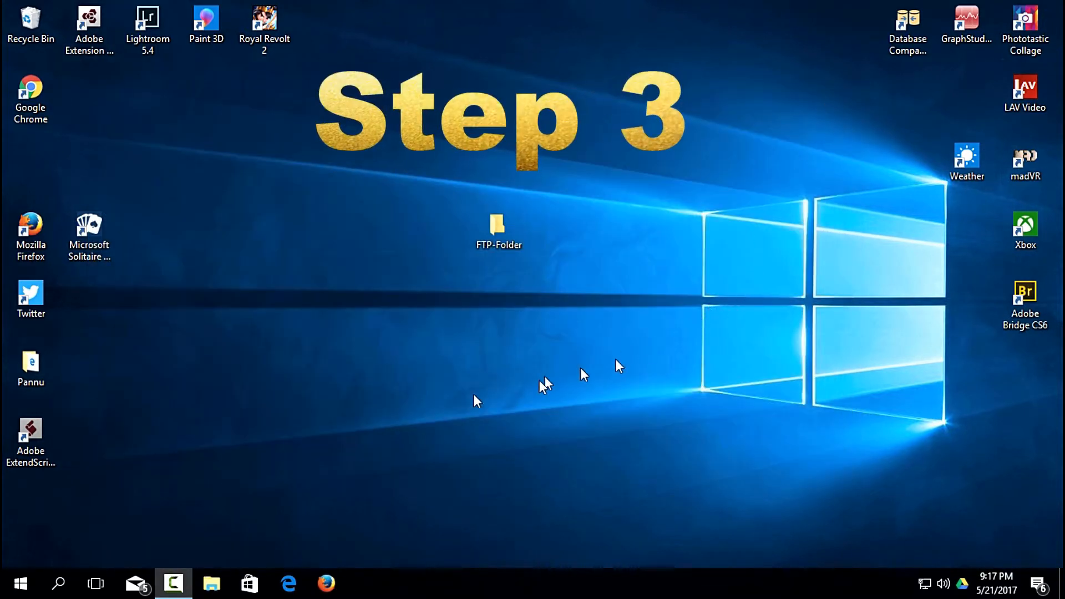
- Open Control Panel from the Windows System group and show its items as small icons
click(13, 587)
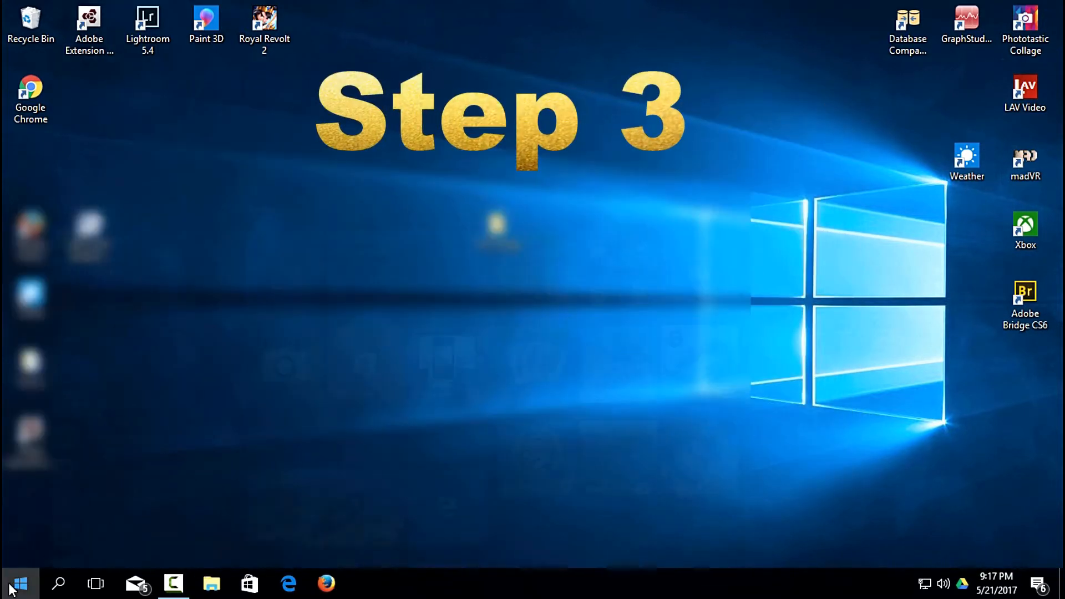
scroll(177, 466, down, 5)
scroll(186, 459, down, 15)
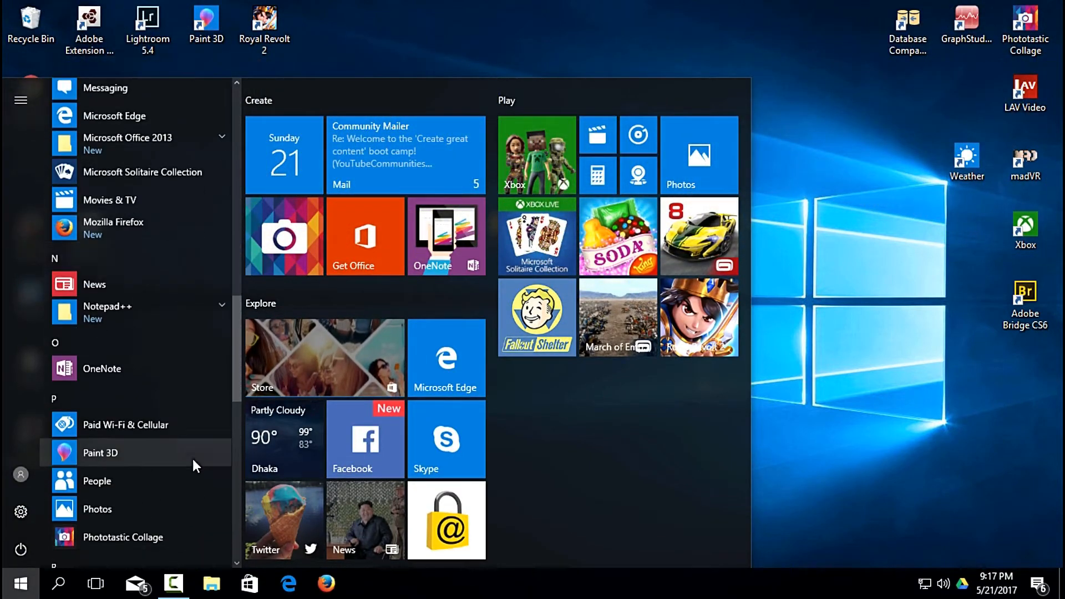
click(184, 456)
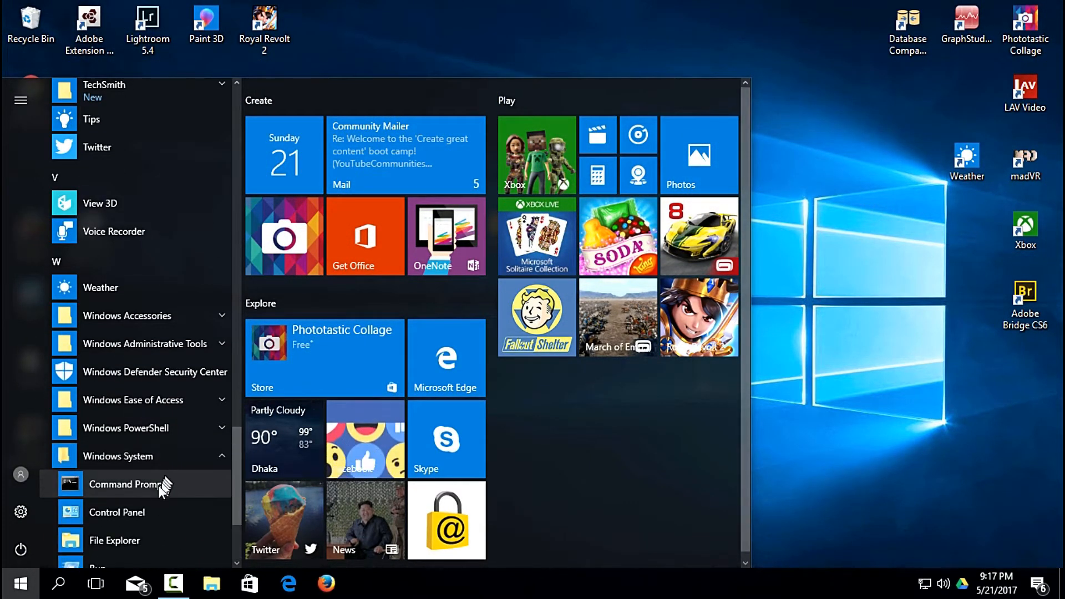
click(148, 512)
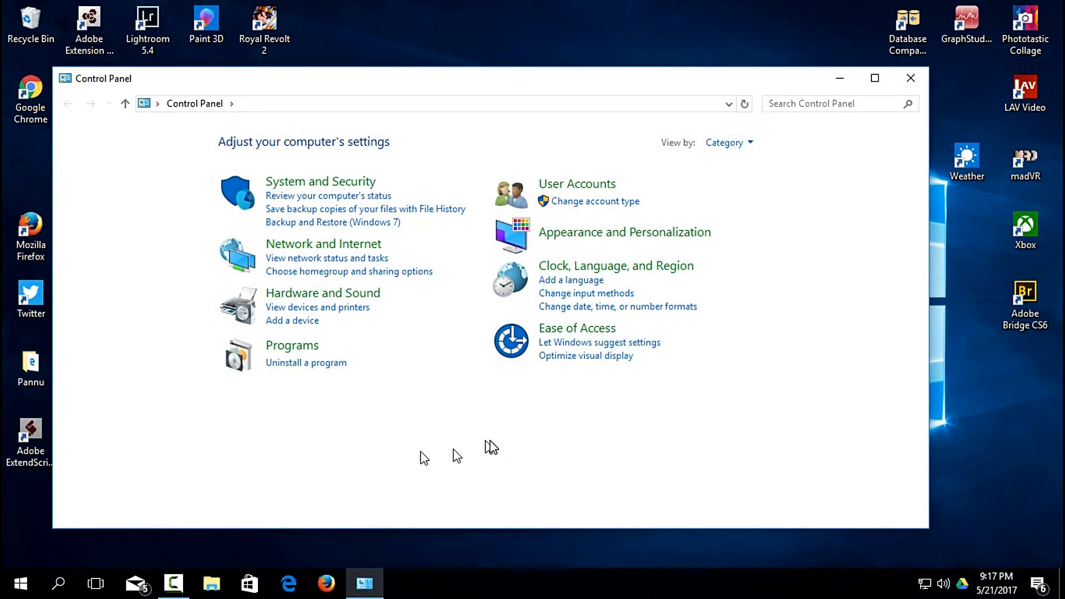
click(742, 146)
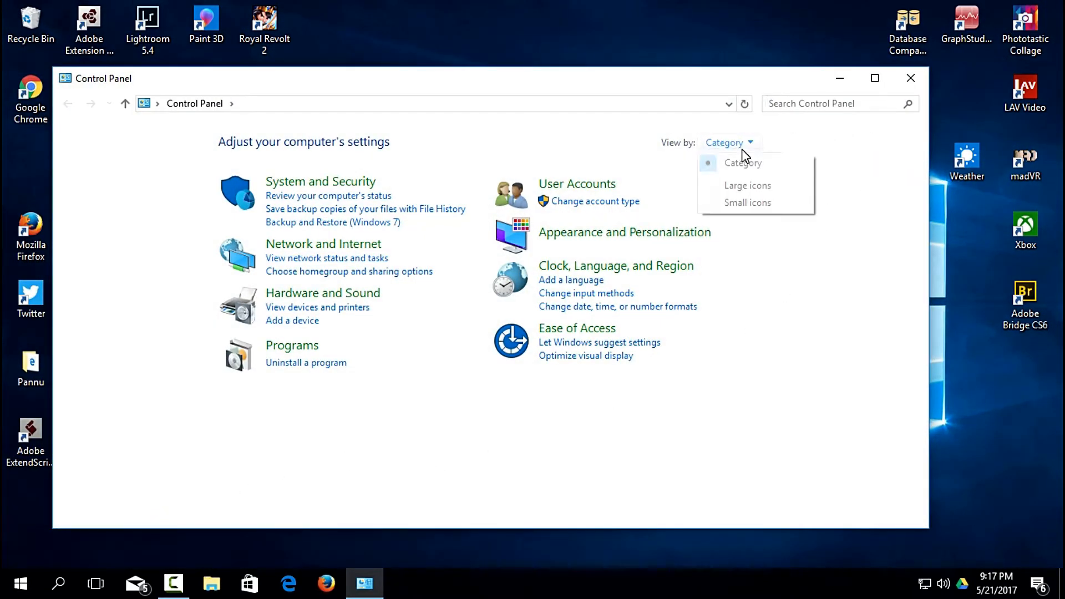
click(732, 201)
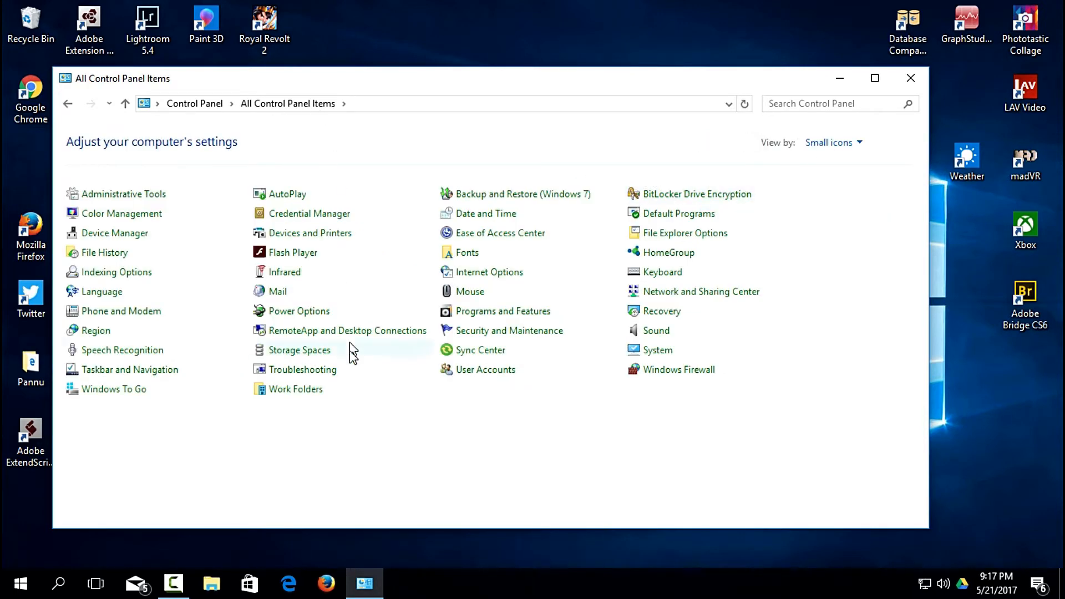
- Open the Windows features list from Programs and Features and expand Internet Information Services and its FTP Server entry
click(480, 313)
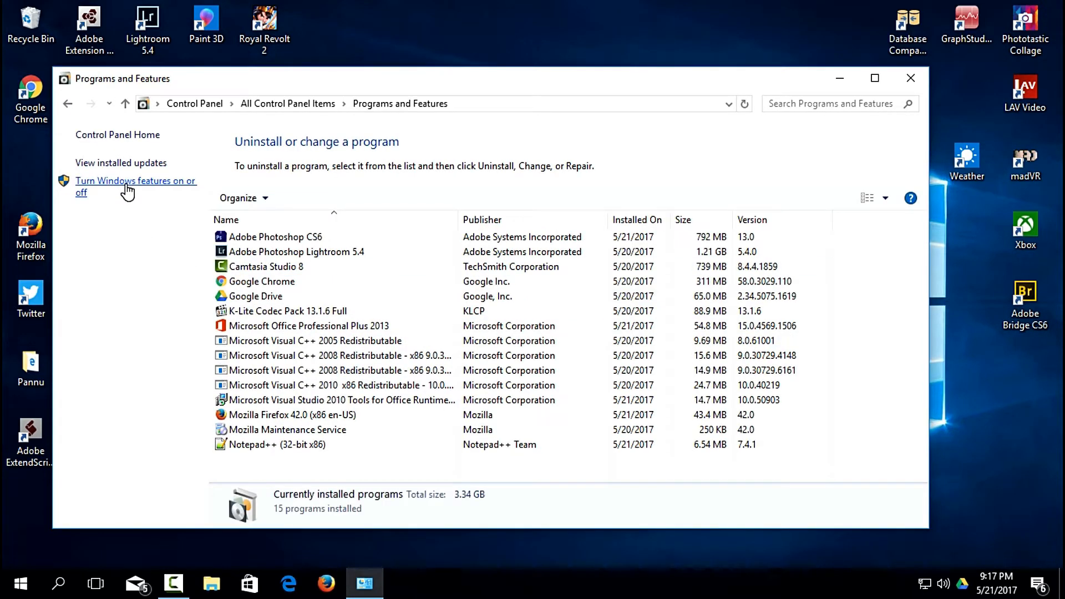
click(128, 189)
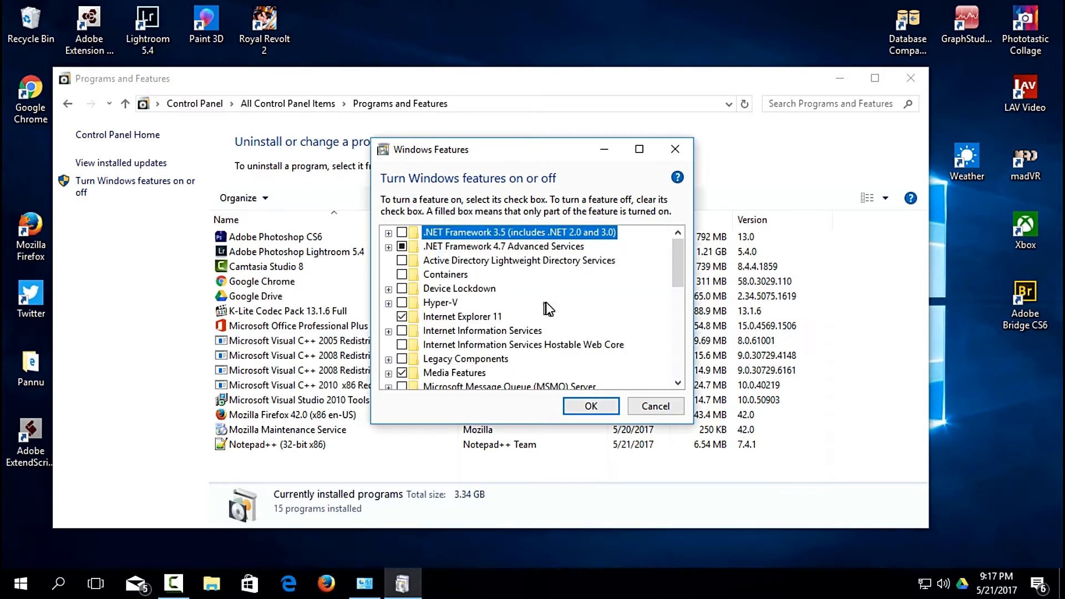
drag(674, 267, 681, 292)
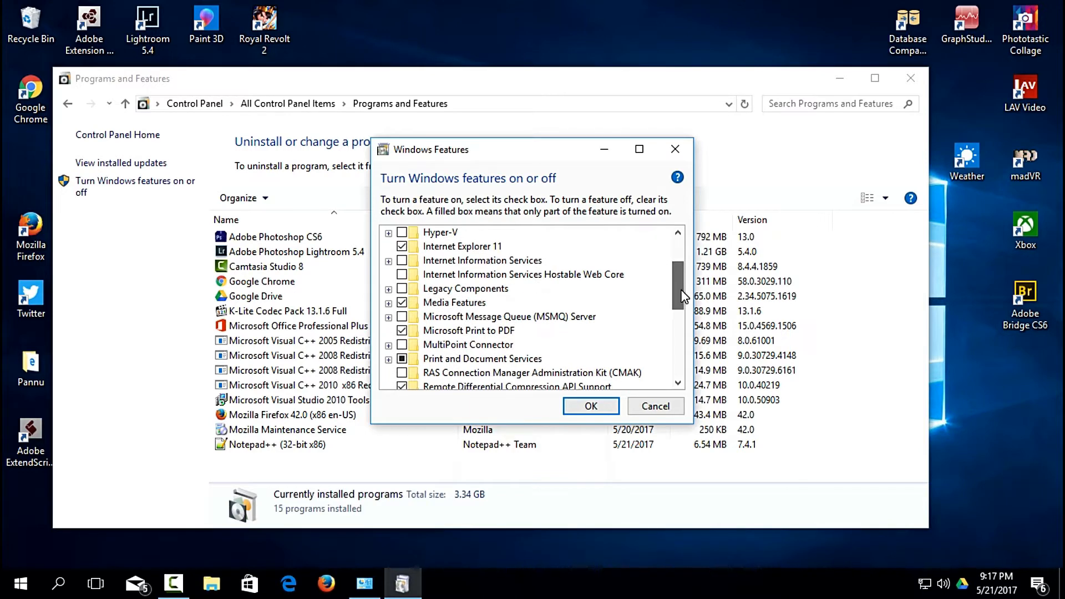
click(389, 262)
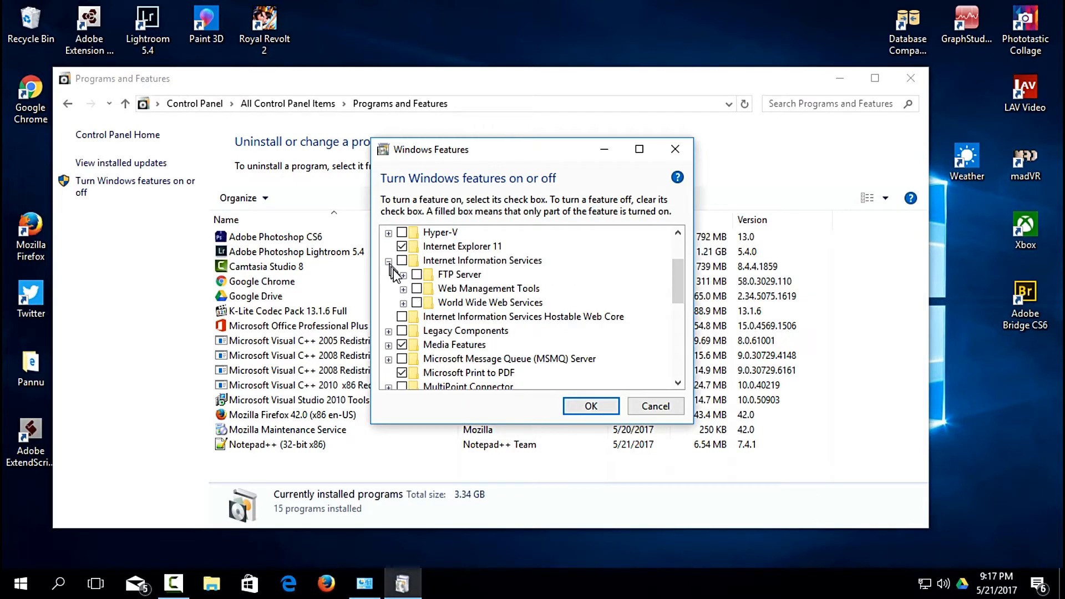
click(403, 275)
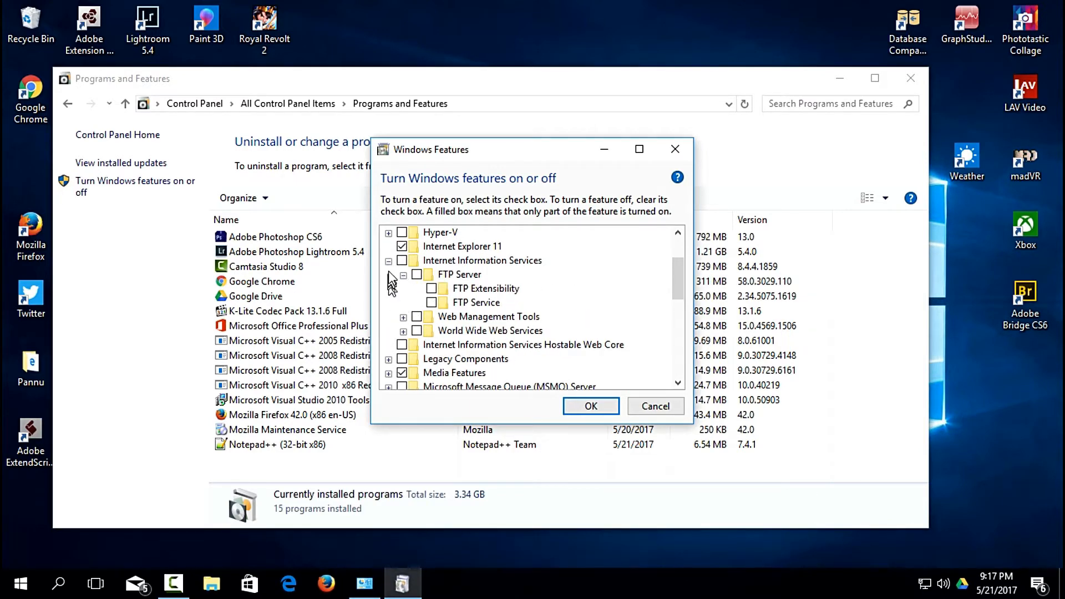
- Turn on Internet Information Services and FTP Server, including FTP Extensibility, and apply the feature changes
click(400, 261)
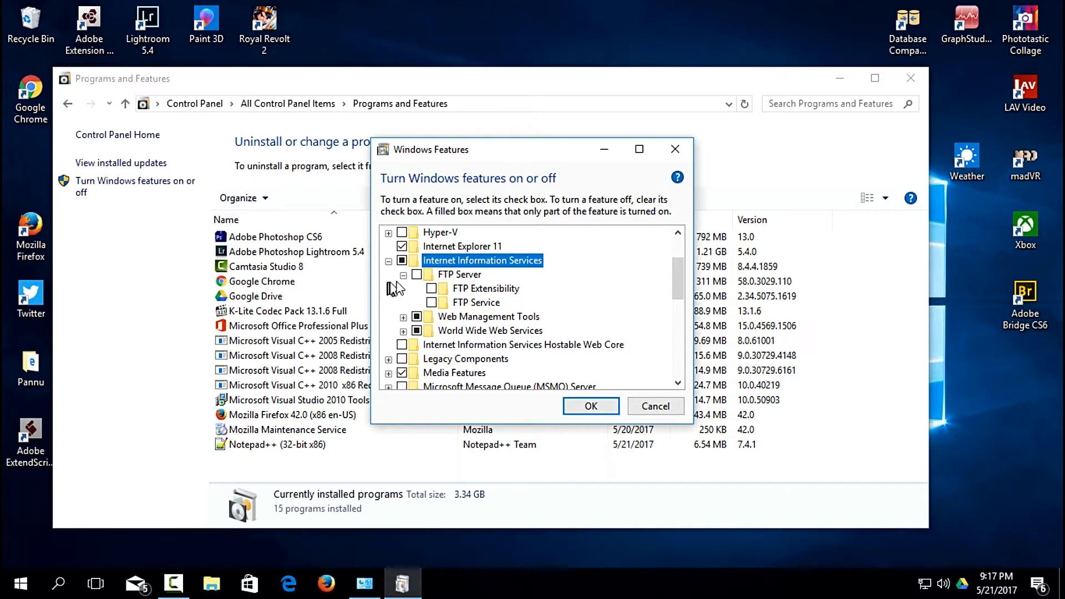
click(416, 275)
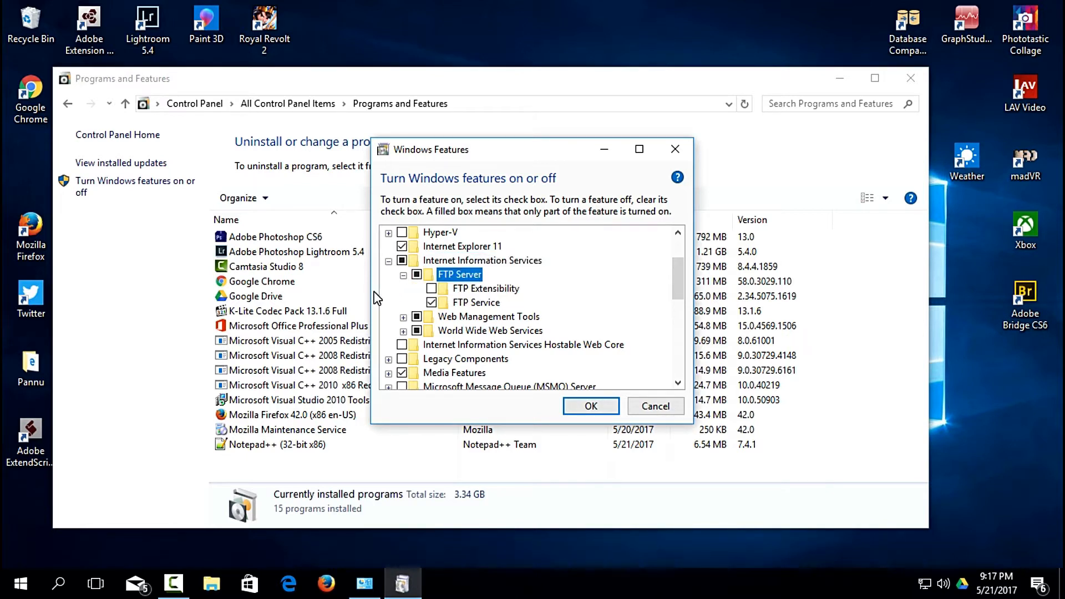
click(430, 288)
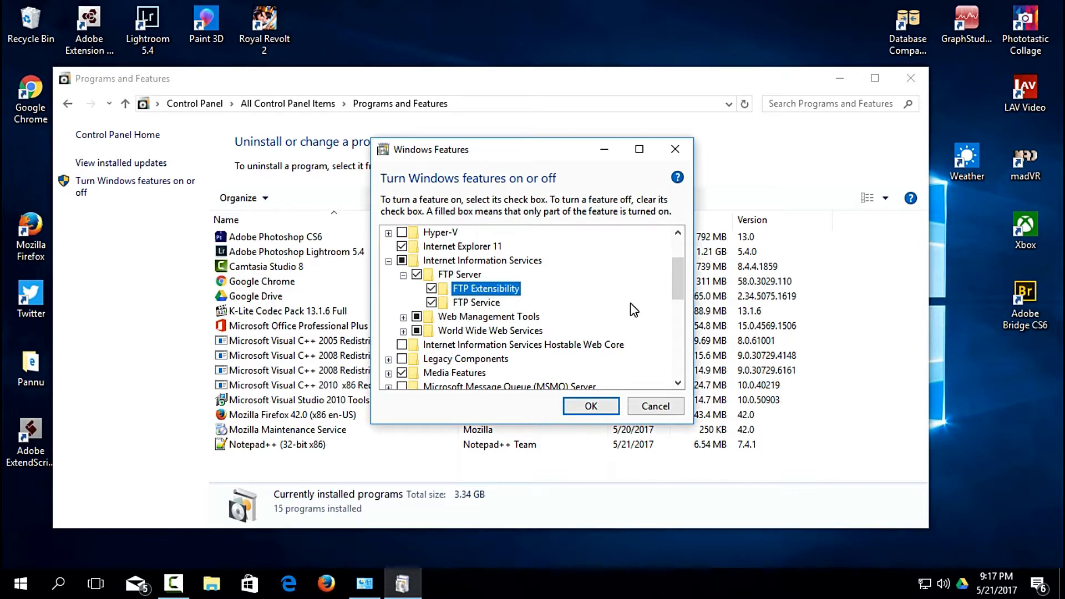
click(591, 406)
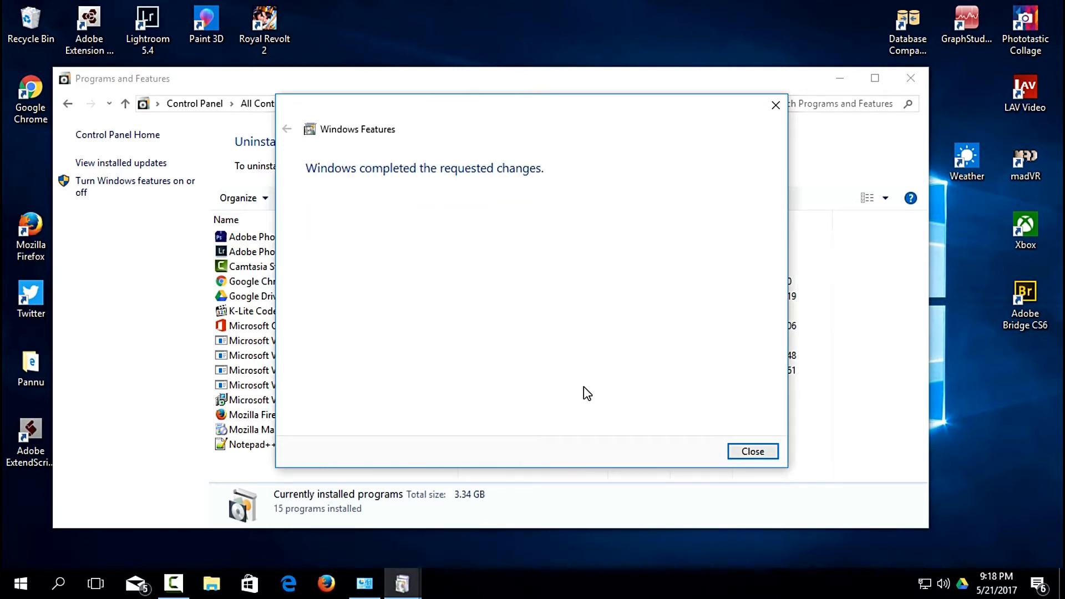
click(743, 450)
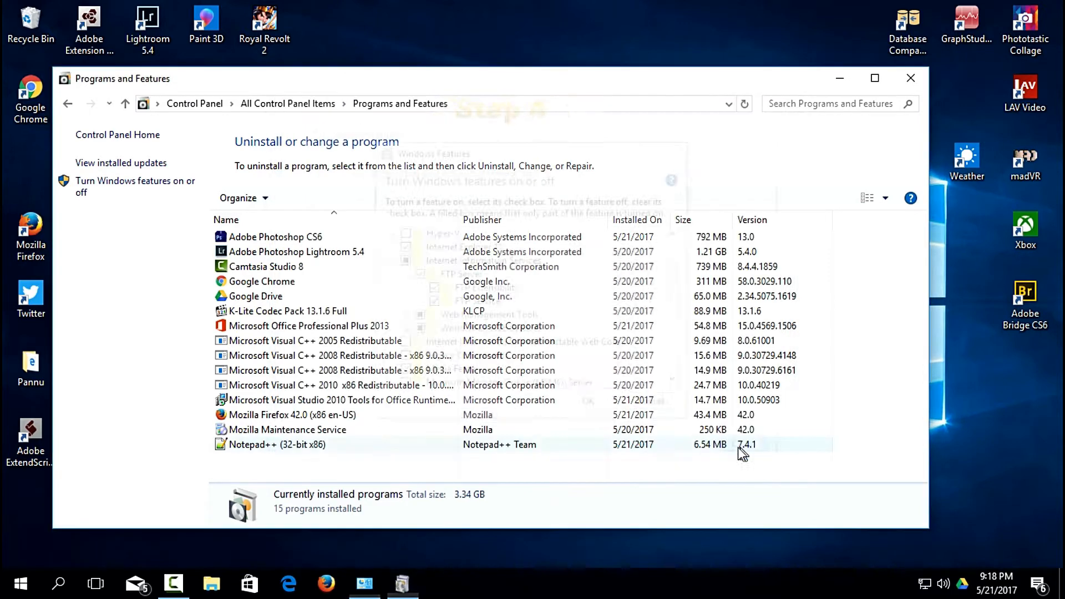
- Return to the Control Panel overview and open Internet Information Services (IIS) Manager from Administrative Tools
click(147, 136)
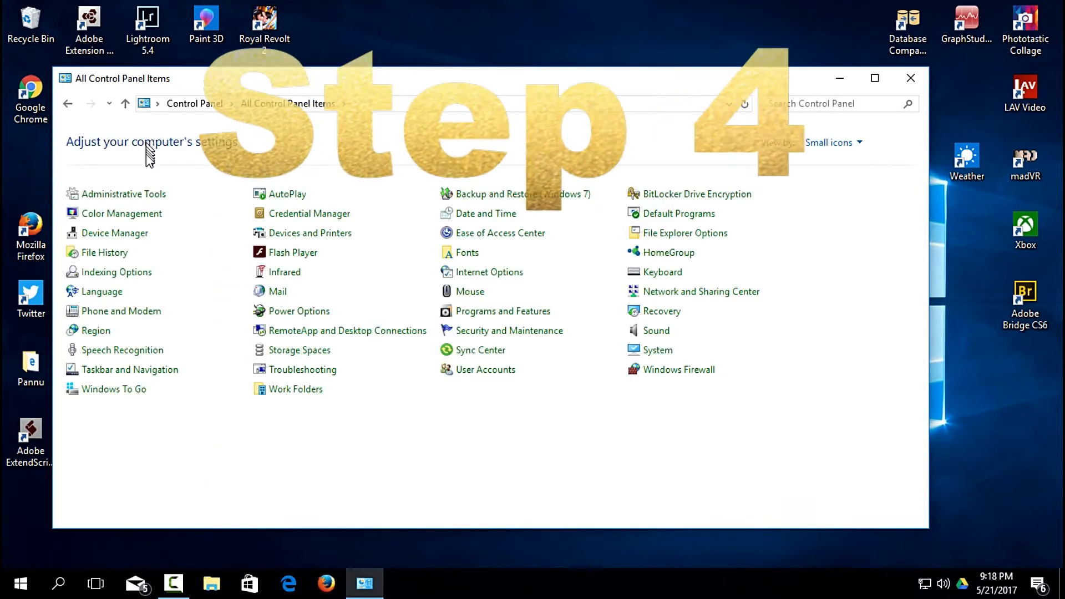
click(127, 196)
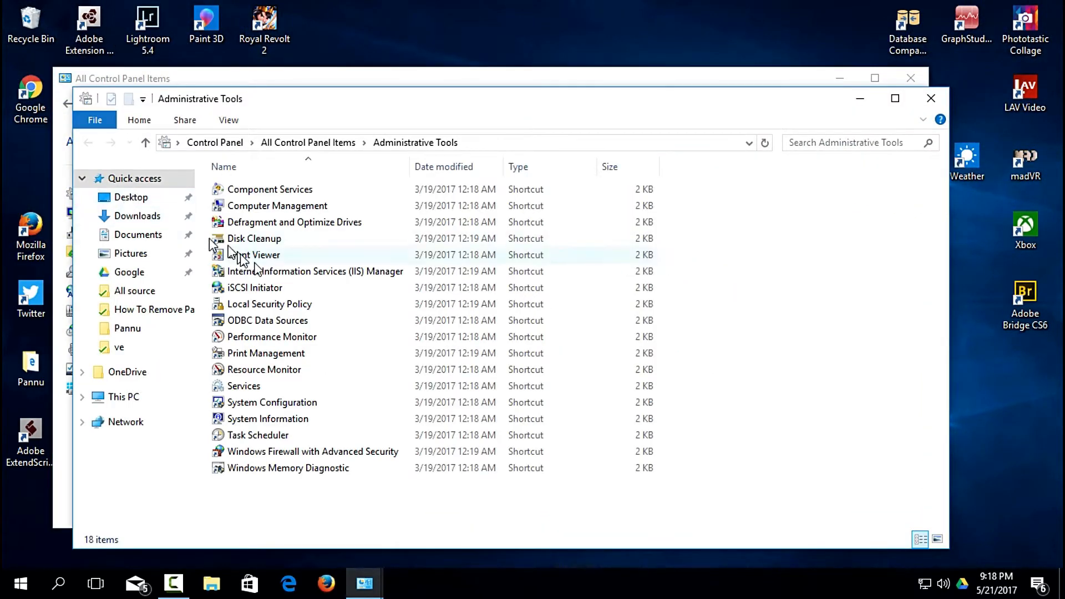
right_click(287, 275)
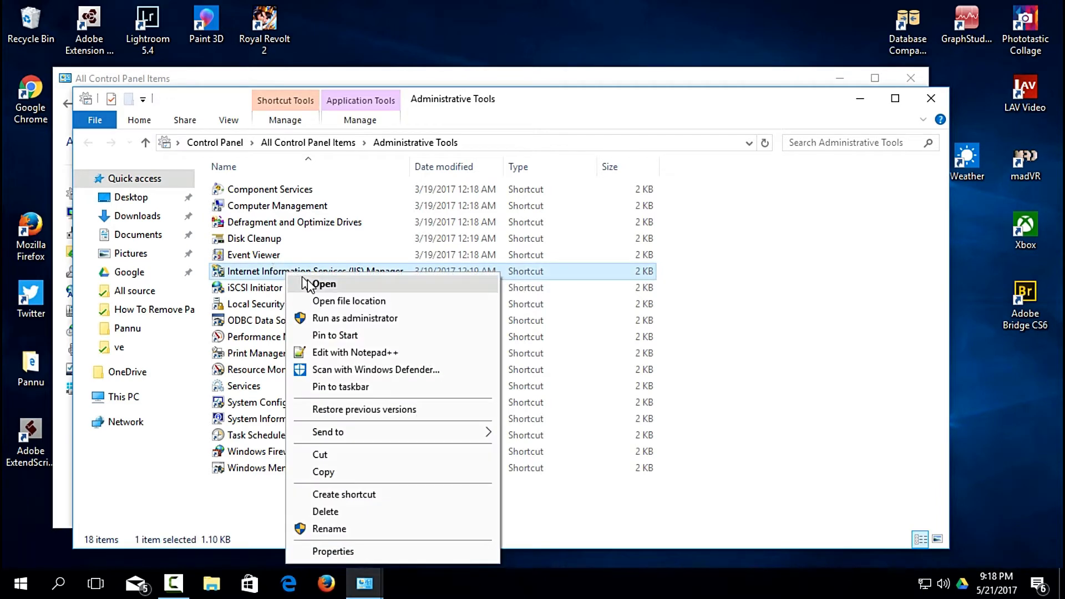
click(308, 284)
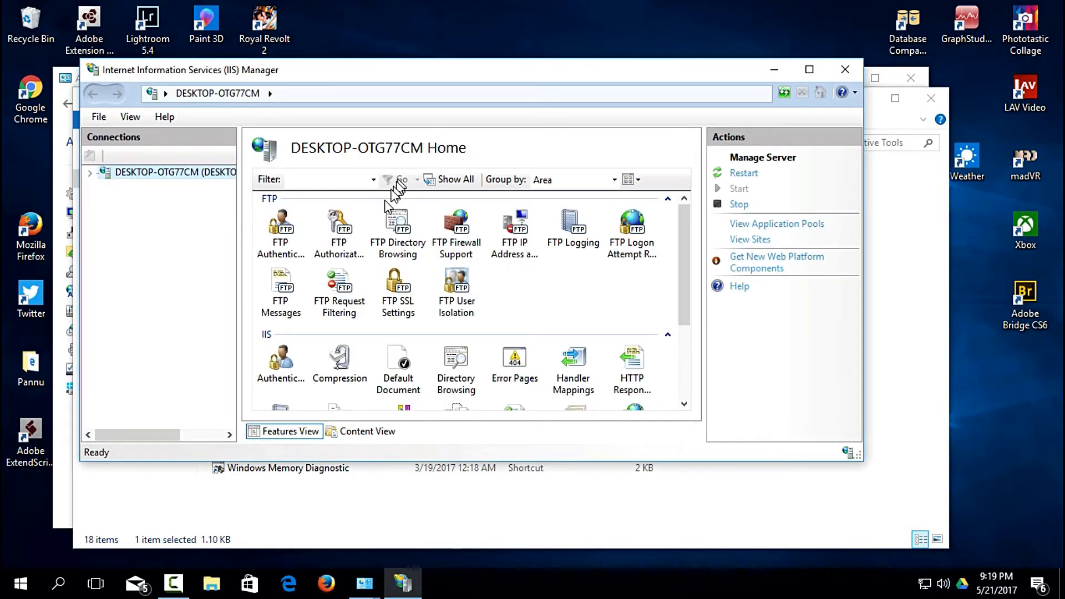
- Open the FTP Authorization Rules feature of the server to view its rules
click(342, 243)
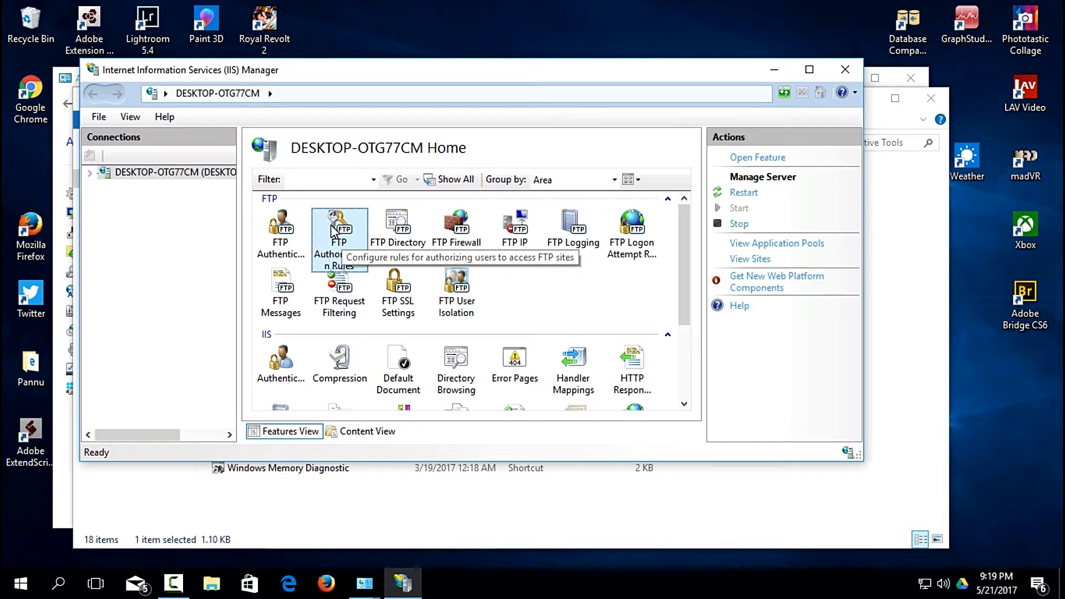
right_click(333, 228)
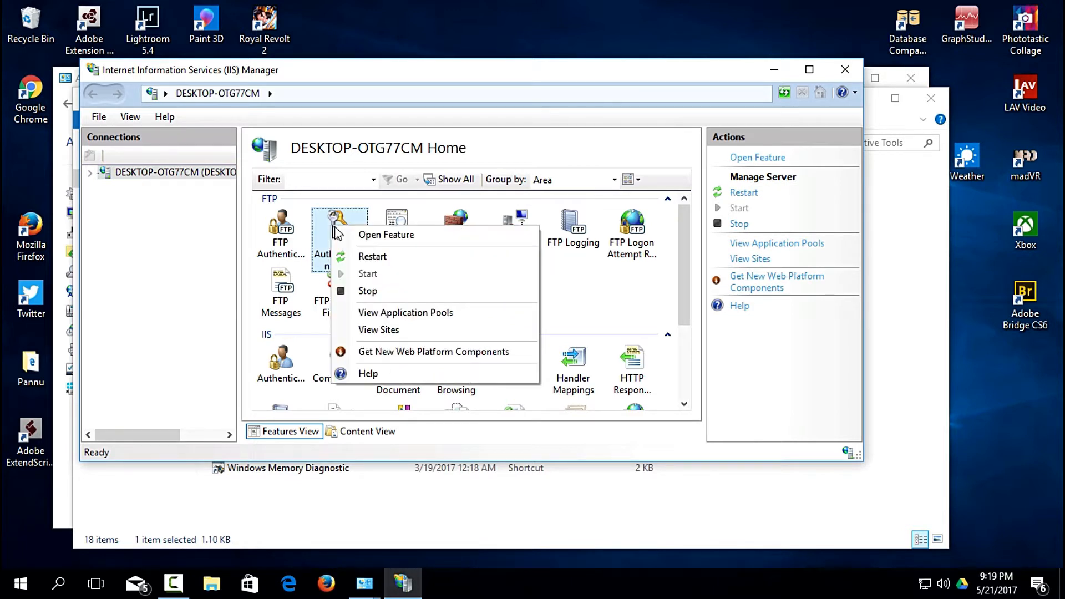
click(363, 236)
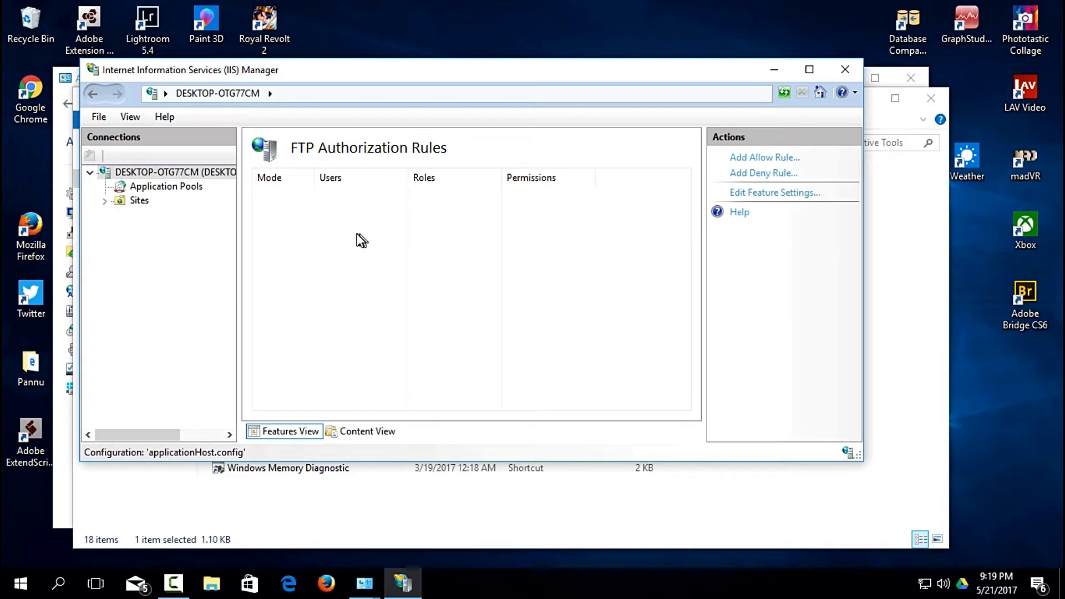
- Start adding an FTP site under the server's Sites and name it Muft
click(105, 202)
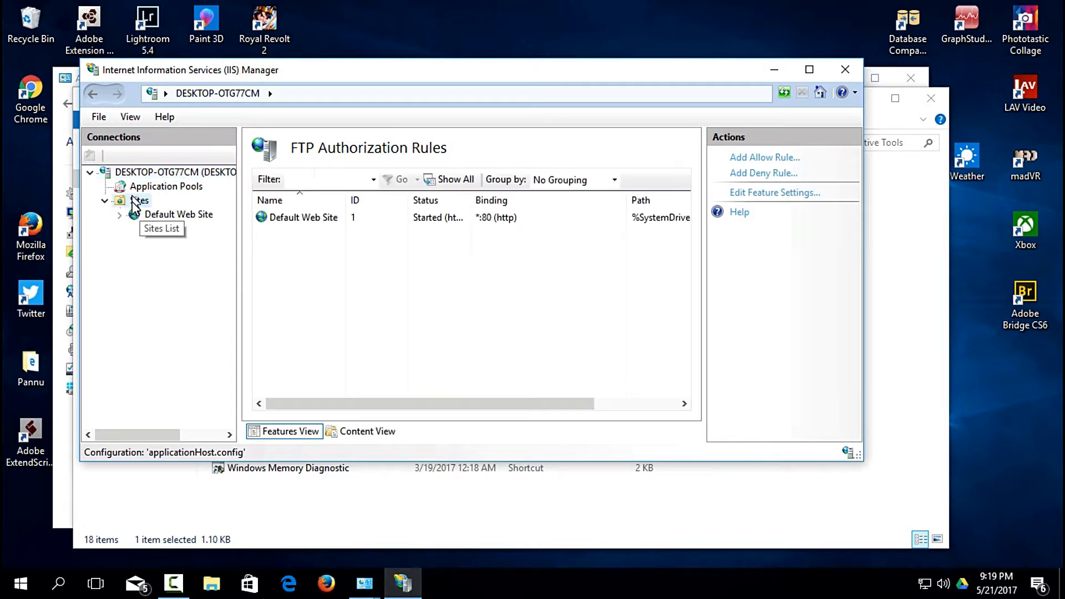
right_click(129, 207)
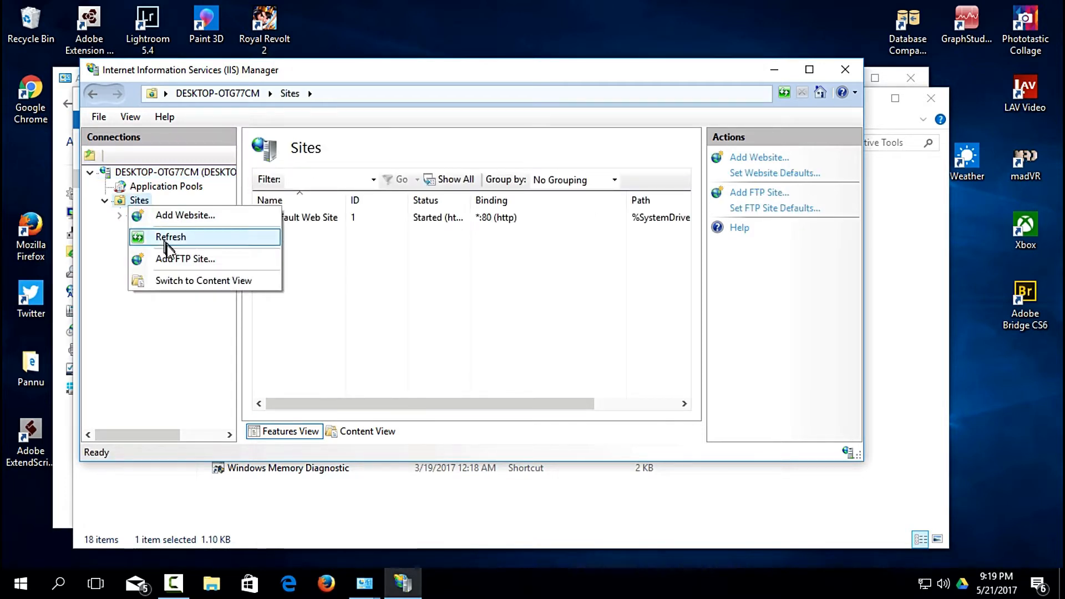
click(227, 262)
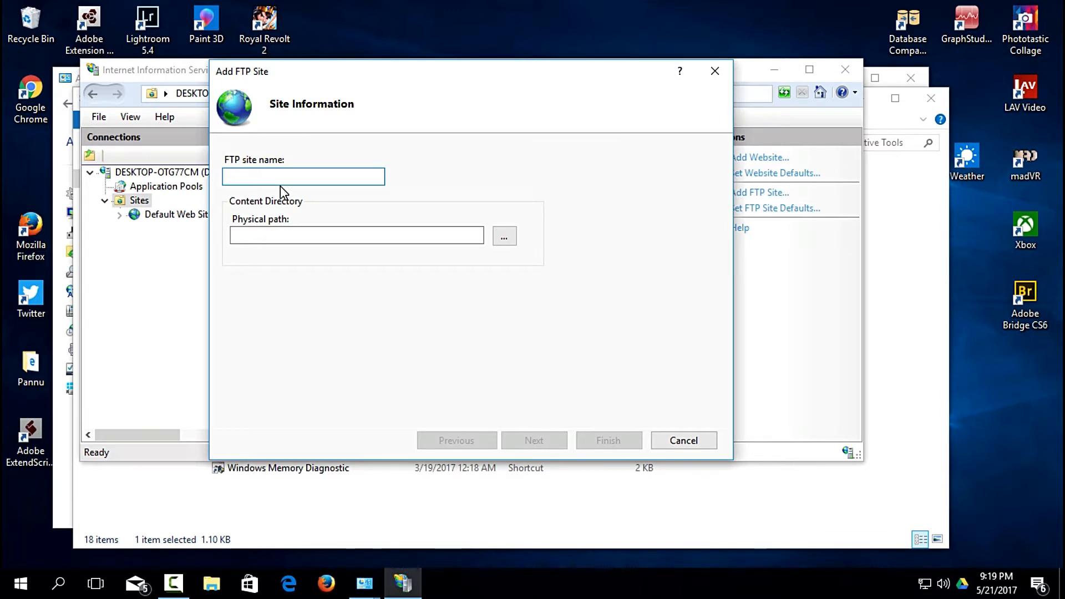
text(Muft)
- Choose the desktop folder FTP-Folder as the site's physical path and continue to the binding and SSL settings
click(503, 242)
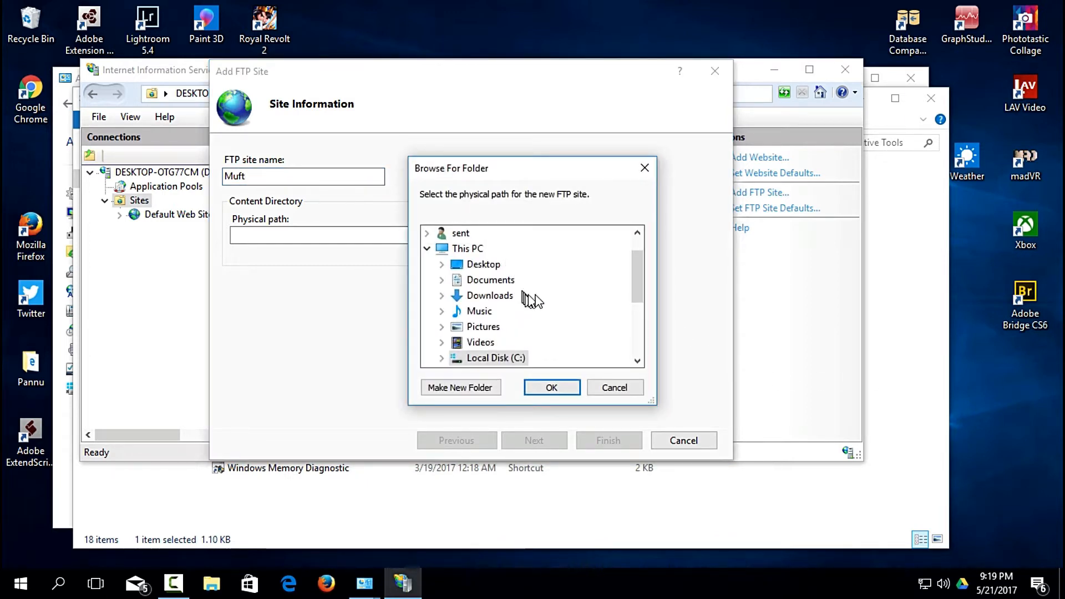
drag(642, 282, 647, 321)
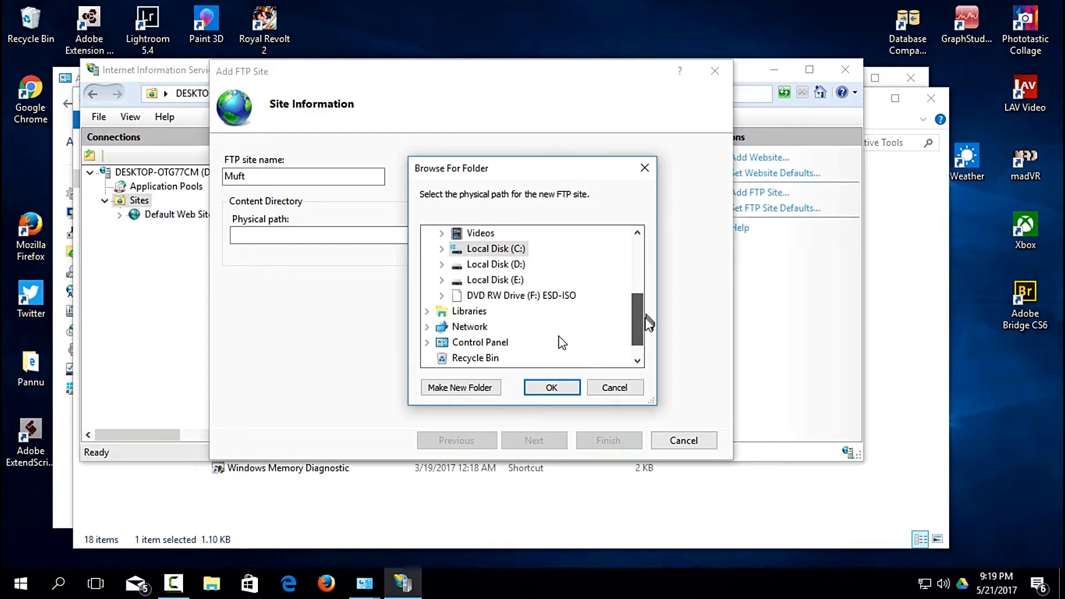
scroll(562, 342, down, 1)
click(490, 347)
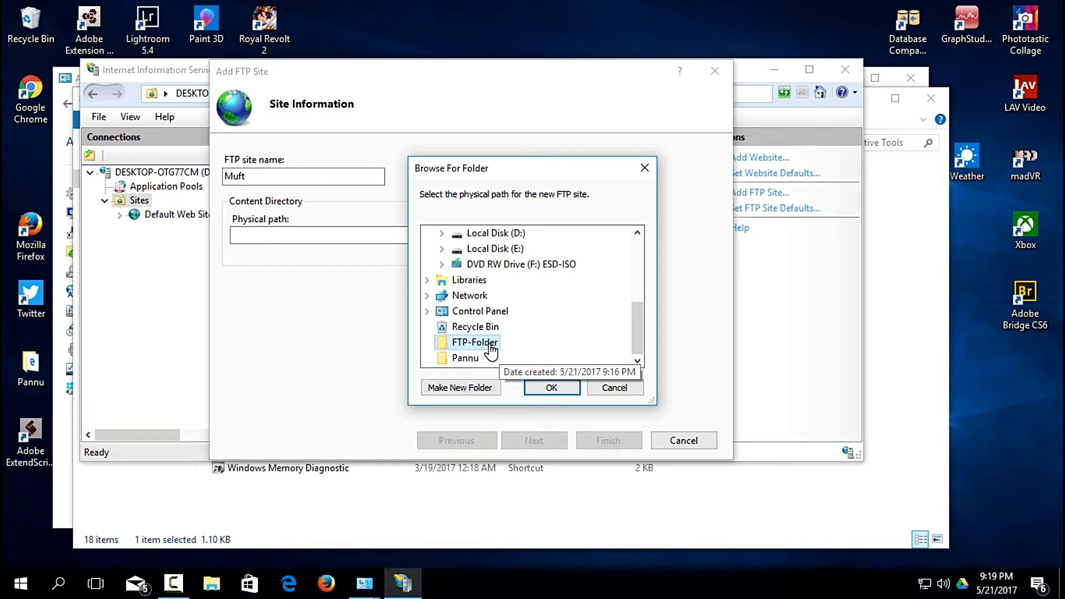
click(551, 388)
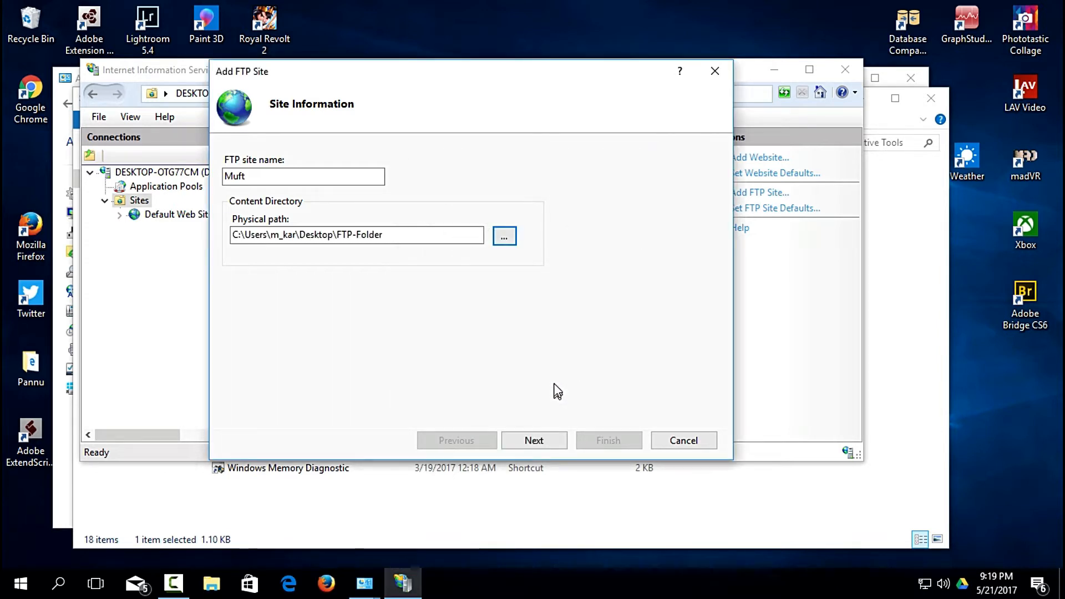
click(544, 439)
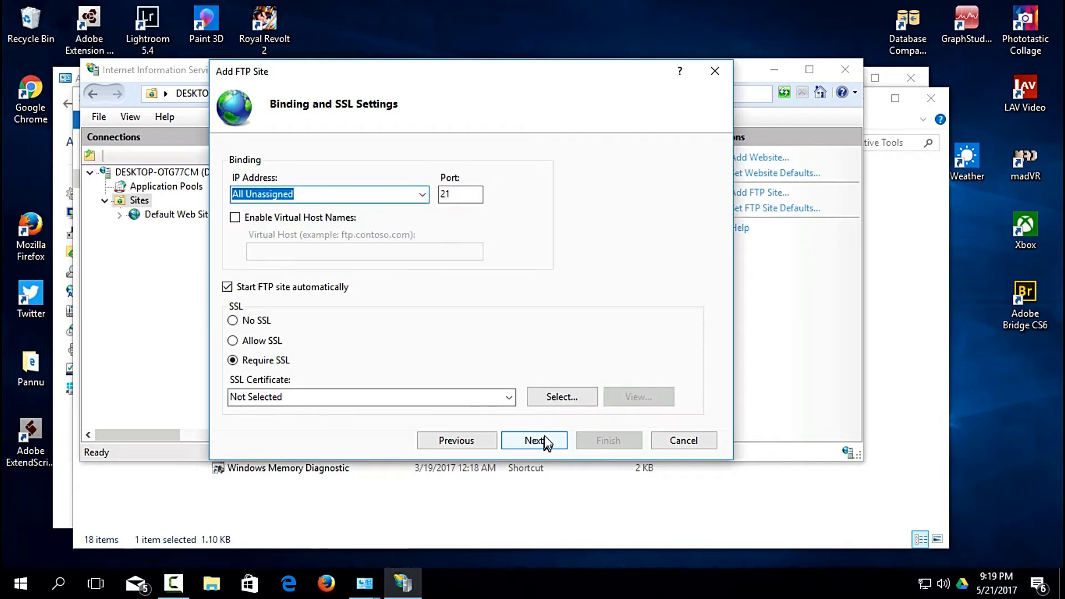
- Bind the FTP site to IP address 192.168.0.103, select No SSL, and continue to the authentication settings
click(424, 197)
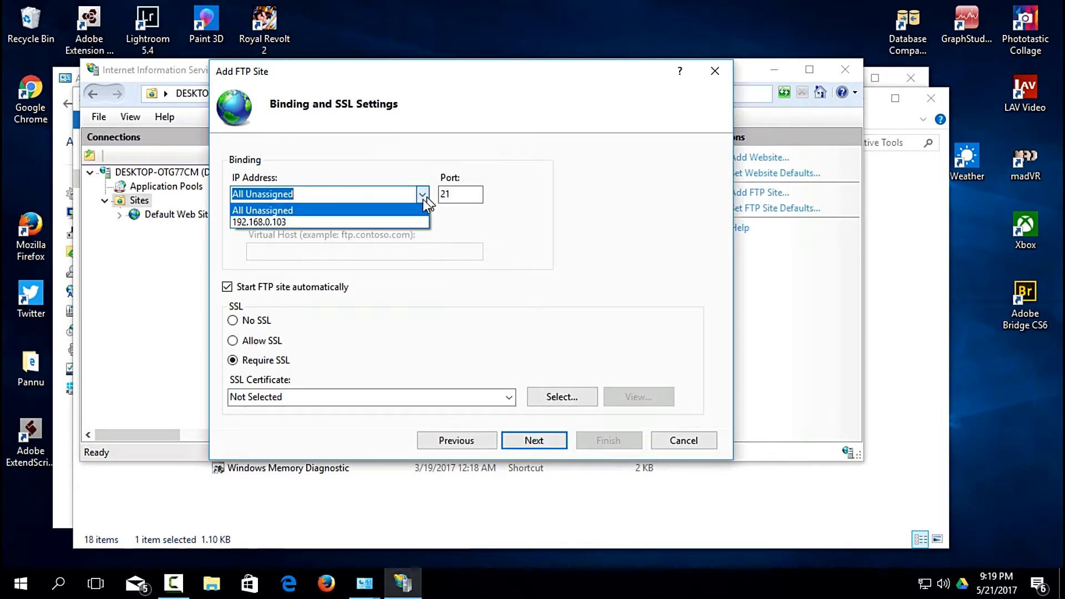
click(388, 221)
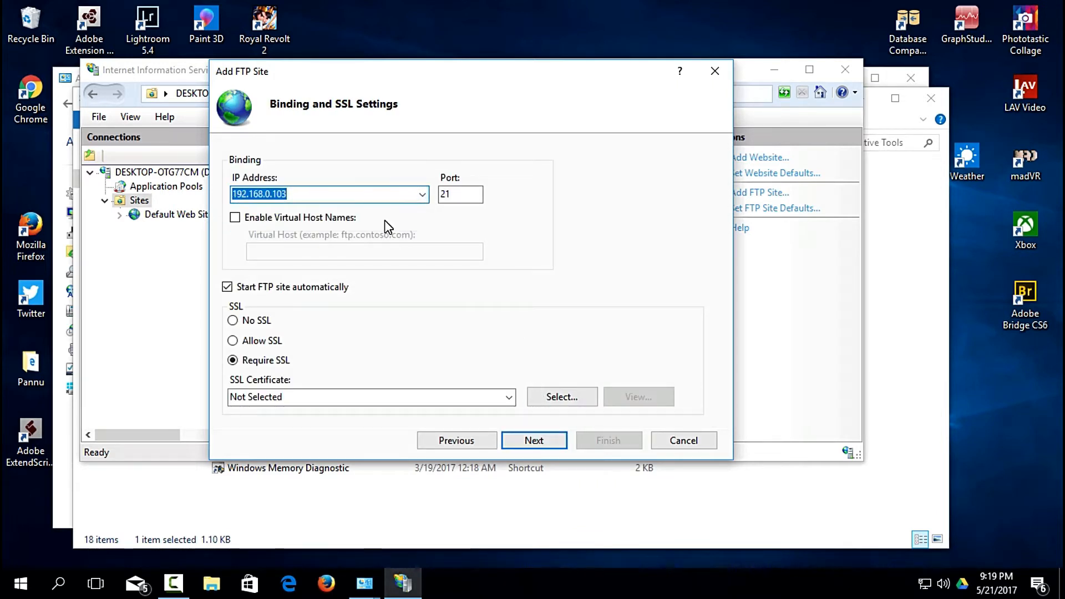
click(270, 329)
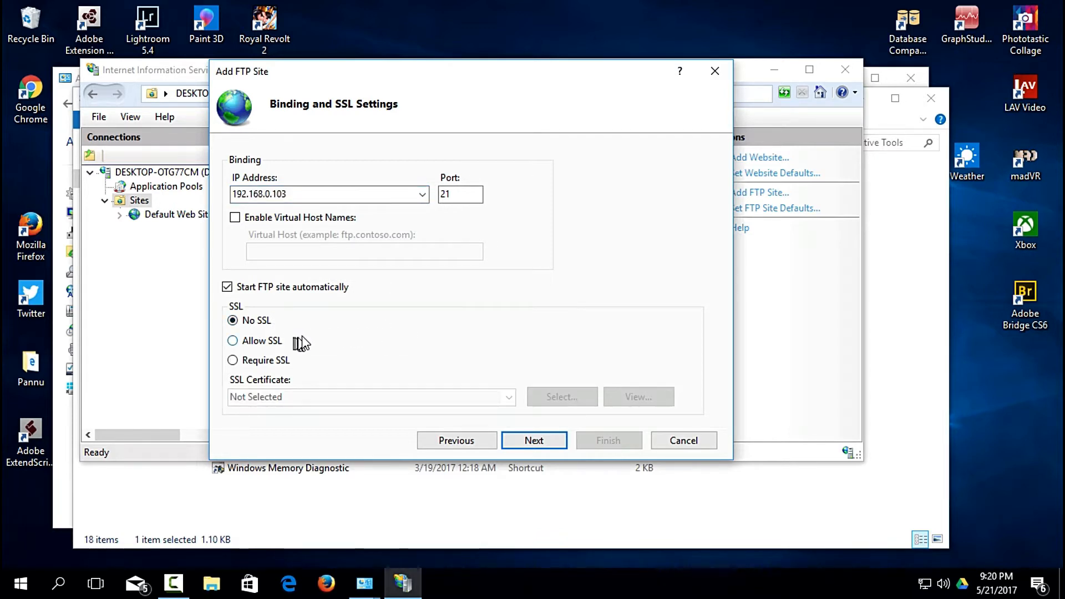
click(532, 440)
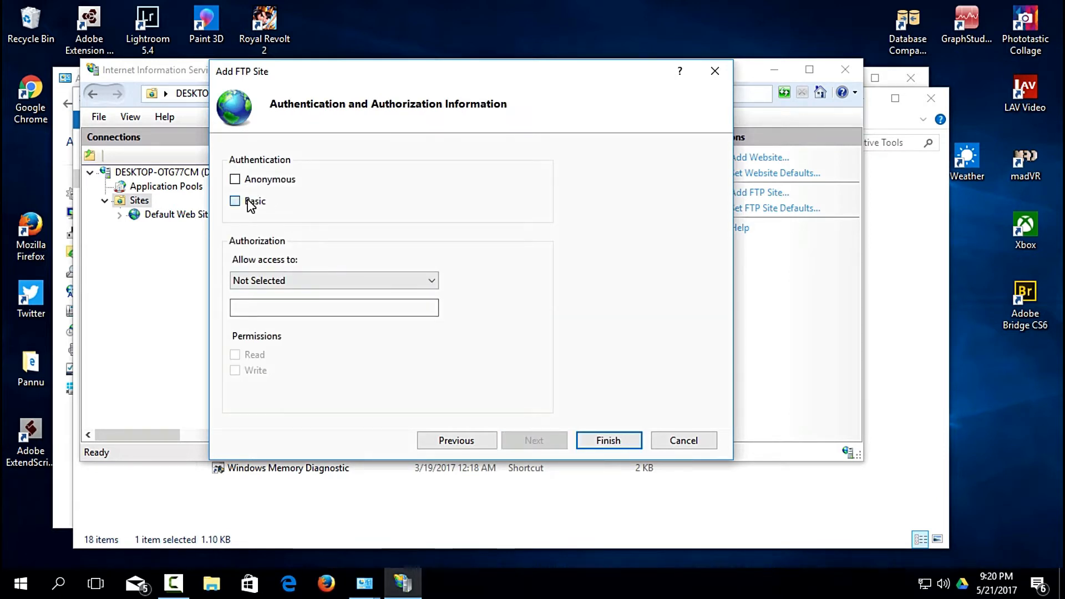
- Enable Basic authentication, allow access to Specified users, and look up the signed-in Windows account name
click(301, 282)
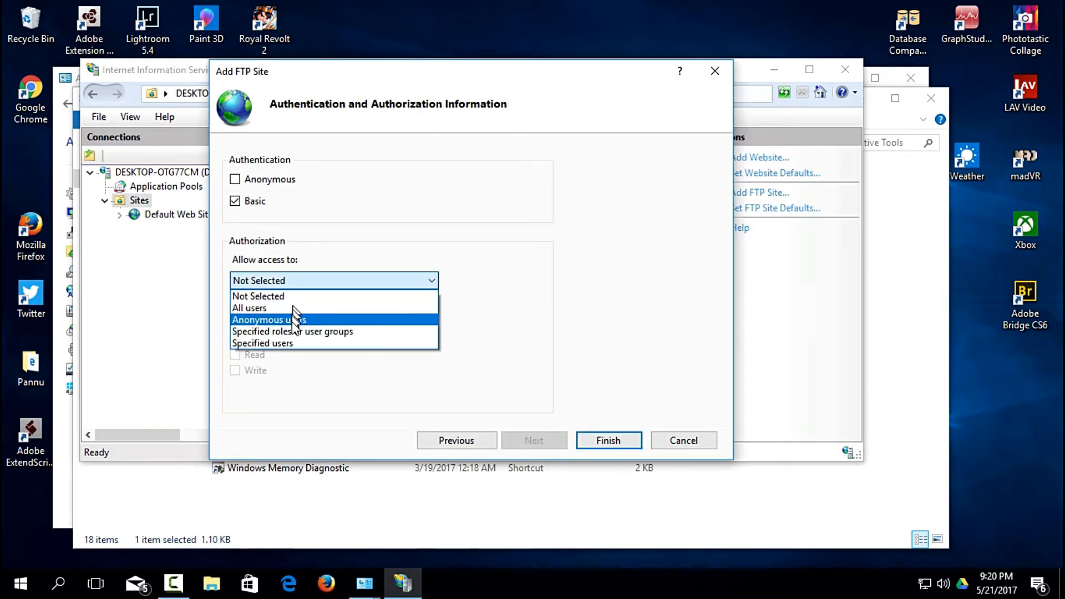
click(288, 343)
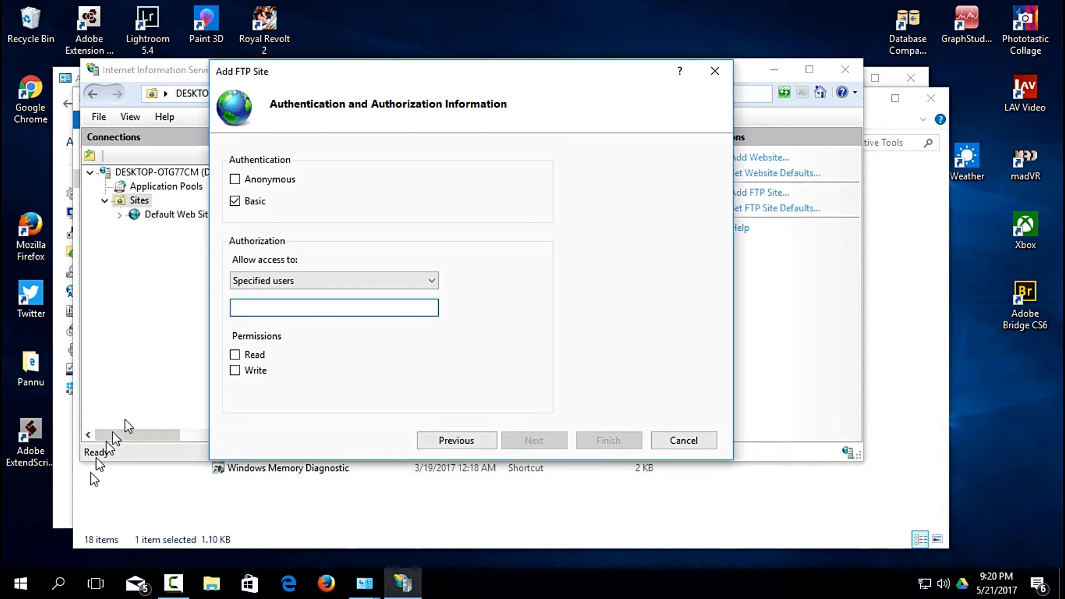
click(32, 587)
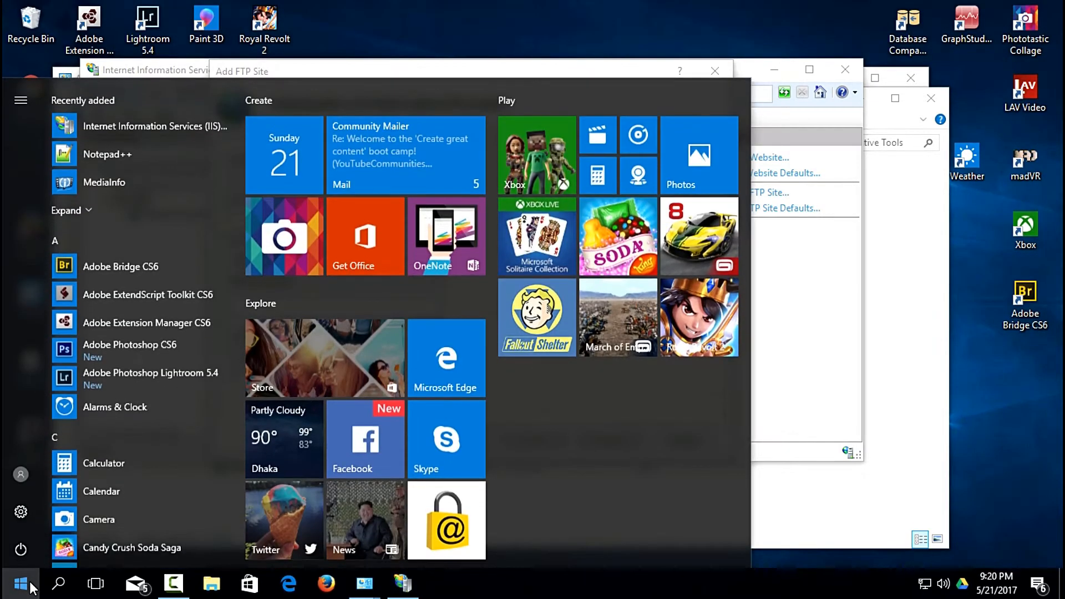
click(16, 103)
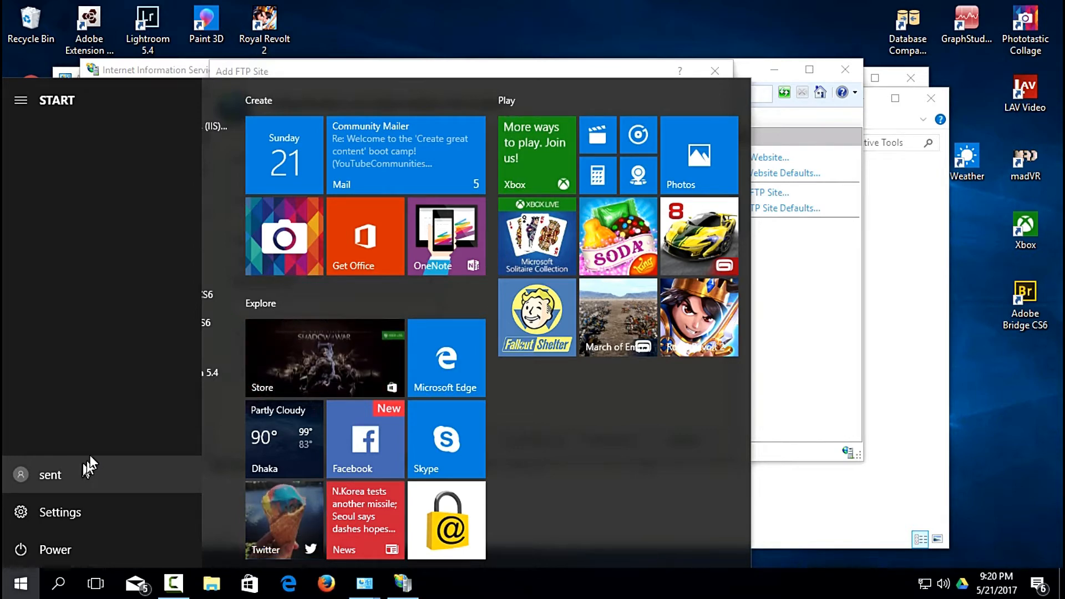
click(791, 327)
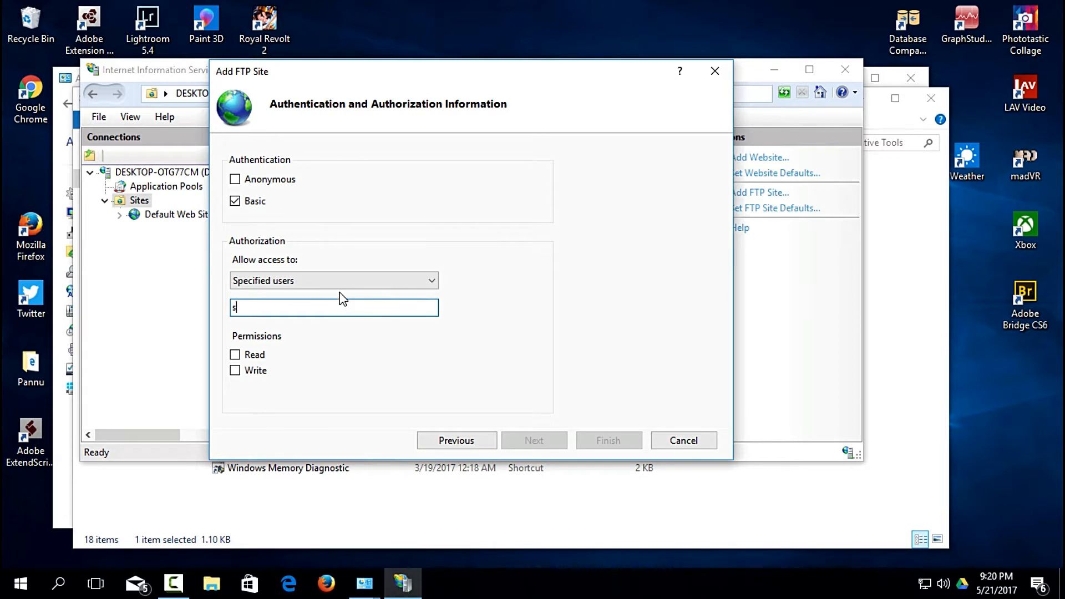
- Enter the Windows account's user name as the permitted user, grant Read and Write permissions, and finish creating the site
text(t)
click(253, 356)
click(254, 370)
click(599, 441)
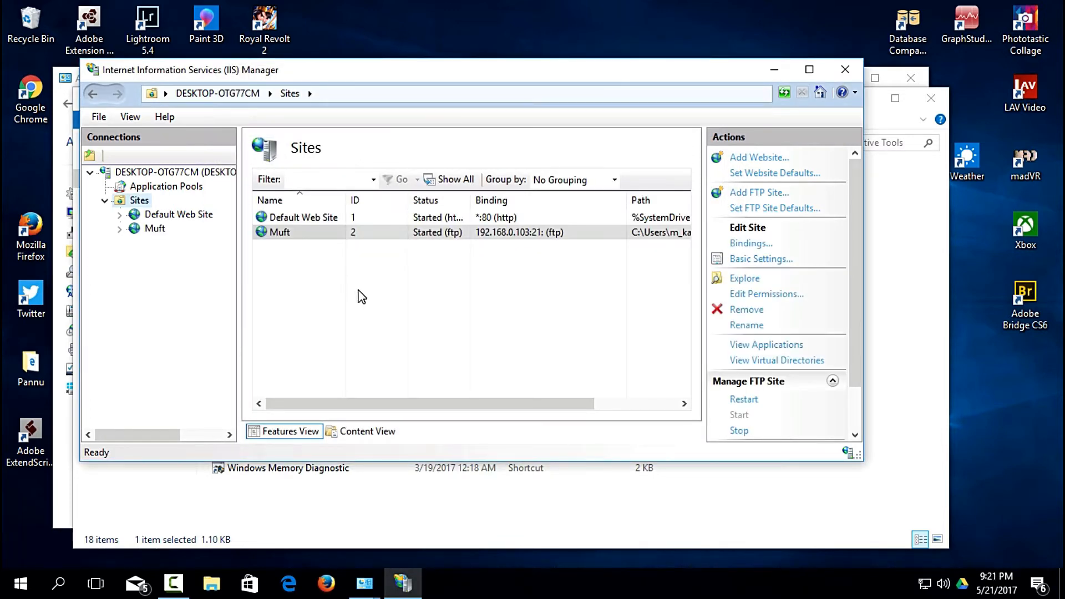
- Return to the Control Panel overview and open the list of apps allowed through Windows Firewall
click(778, 74)
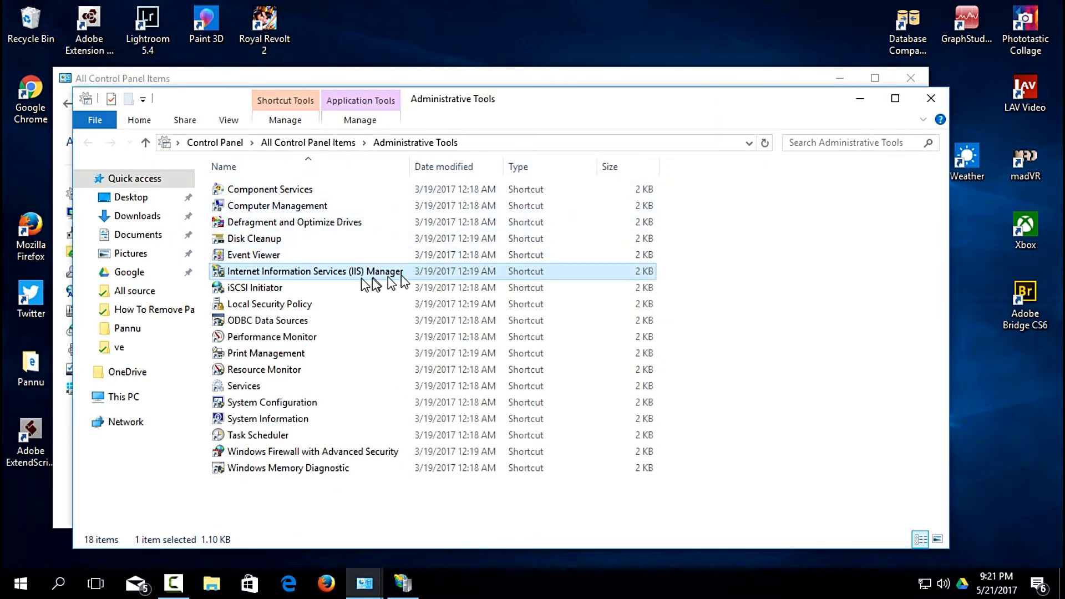
click(860, 98)
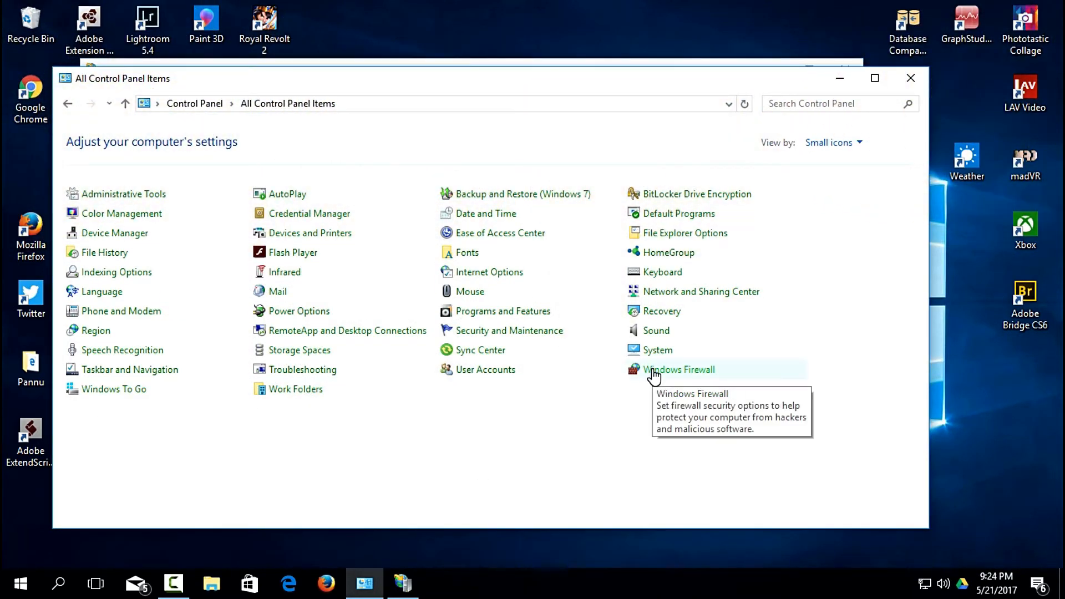
click(653, 372)
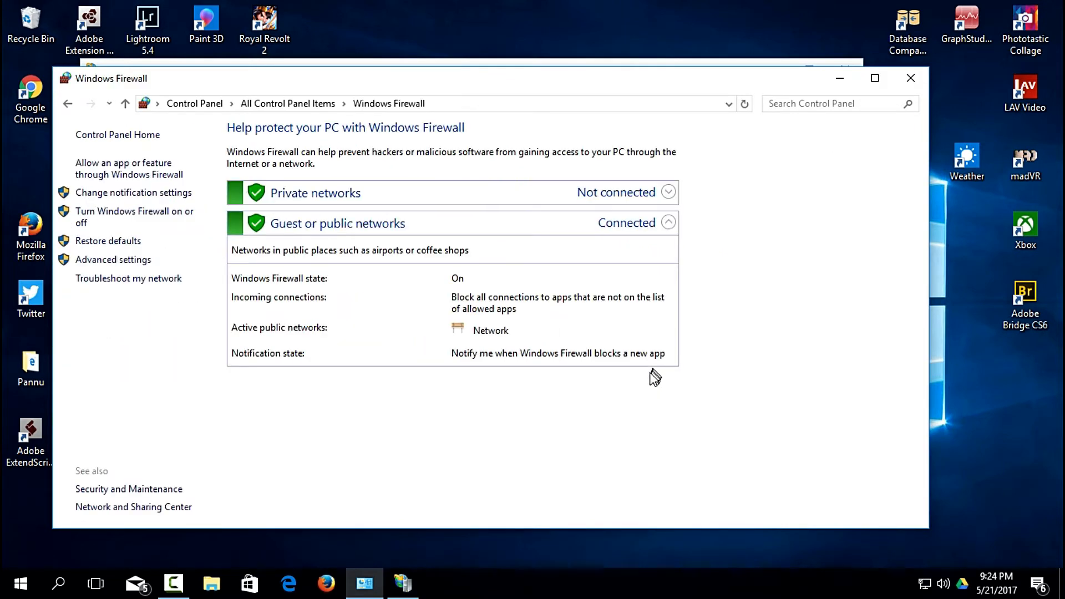
click(153, 176)
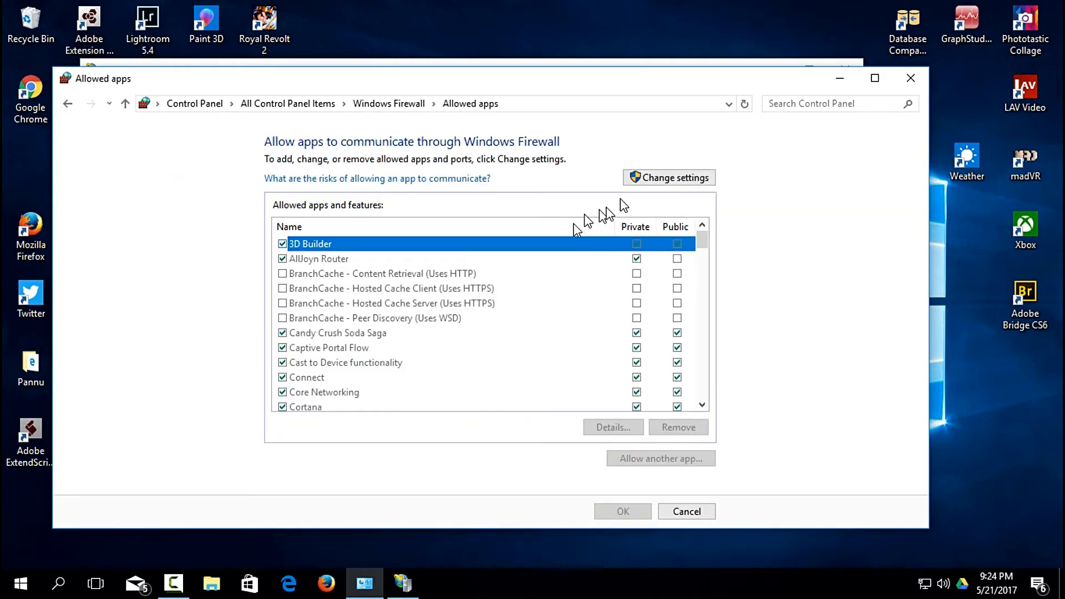
- Allow FTP Server through the firewall on both private and public networks and apply the change
click(659, 183)
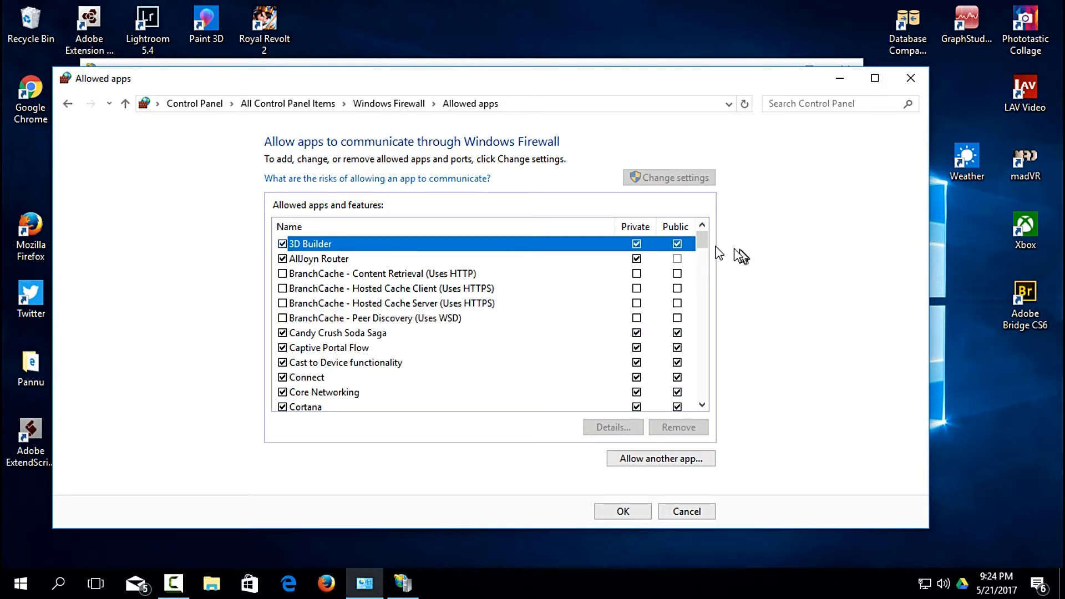
drag(703, 251, 703, 262)
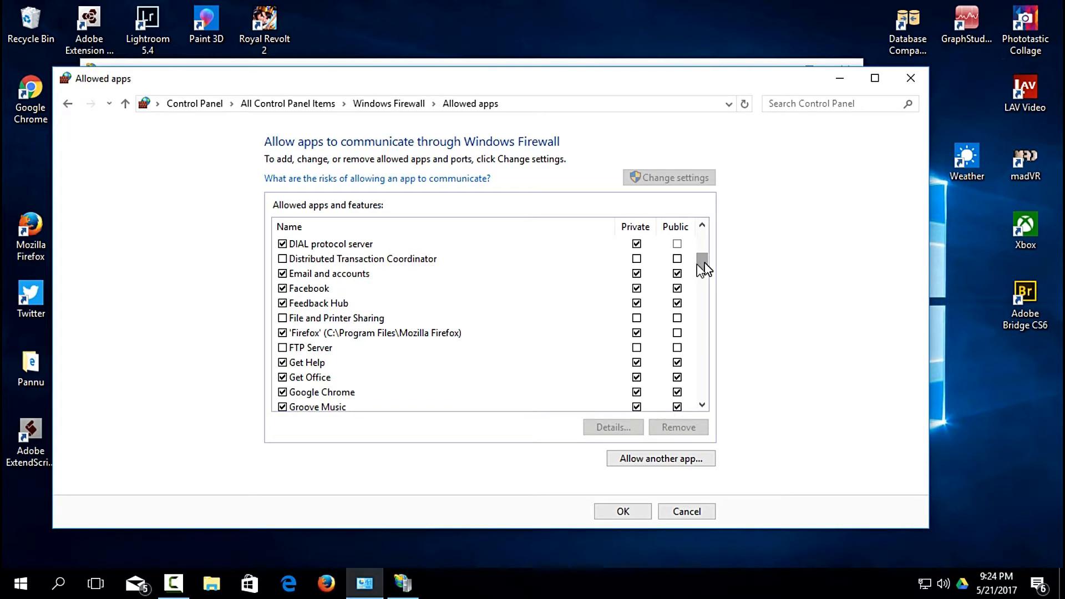
click(284, 348)
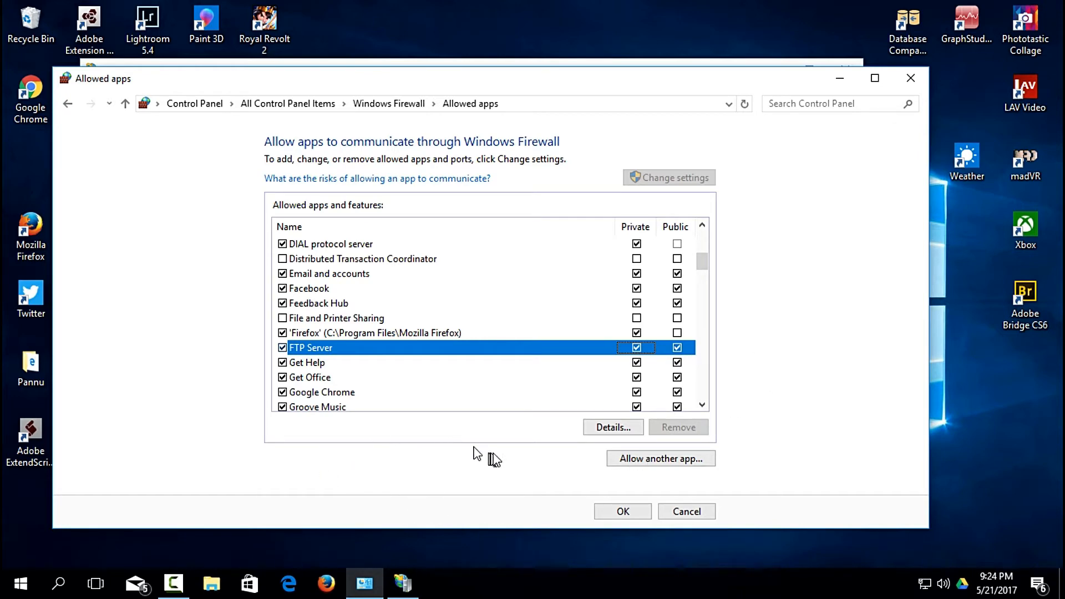
click(618, 506)
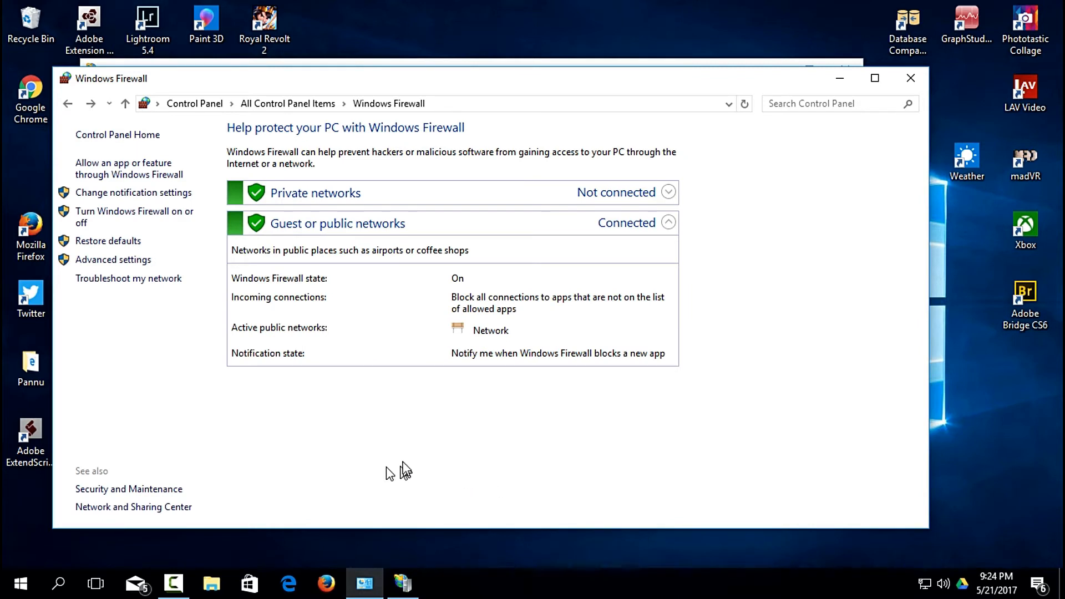
- Turn off Windows Firewall for both private and public networks, apply it, and close the firewall window
click(172, 217)
click(311, 248)
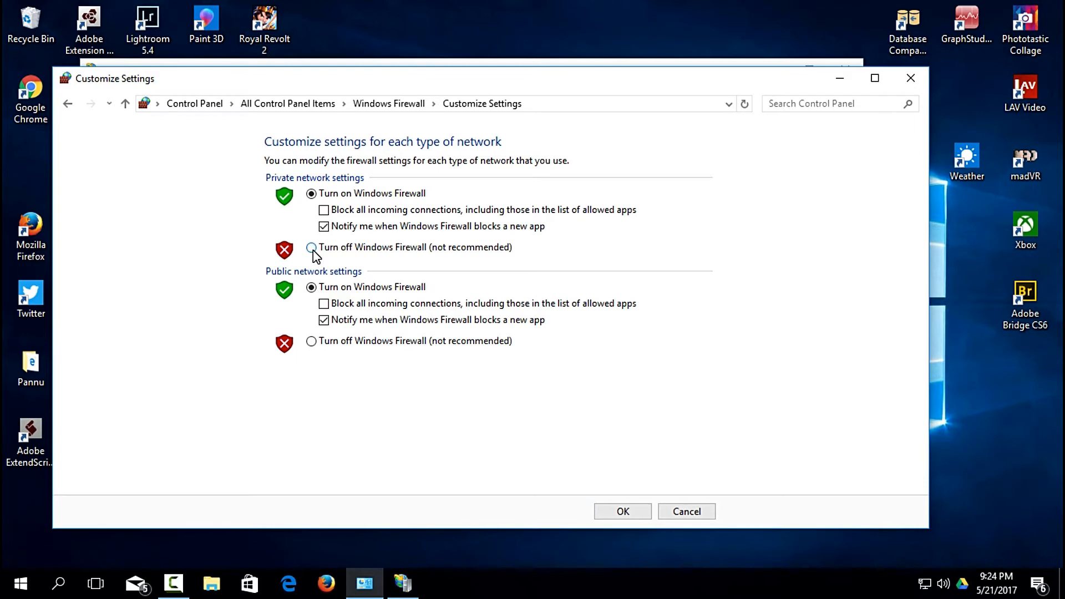
click(313, 344)
click(610, 513)
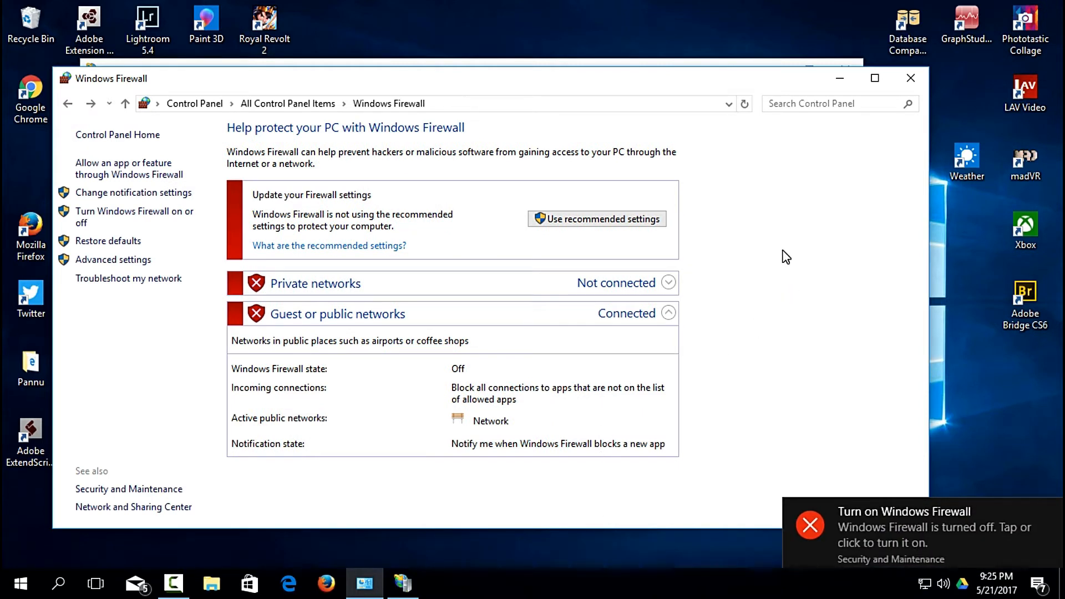
click(910, 77)
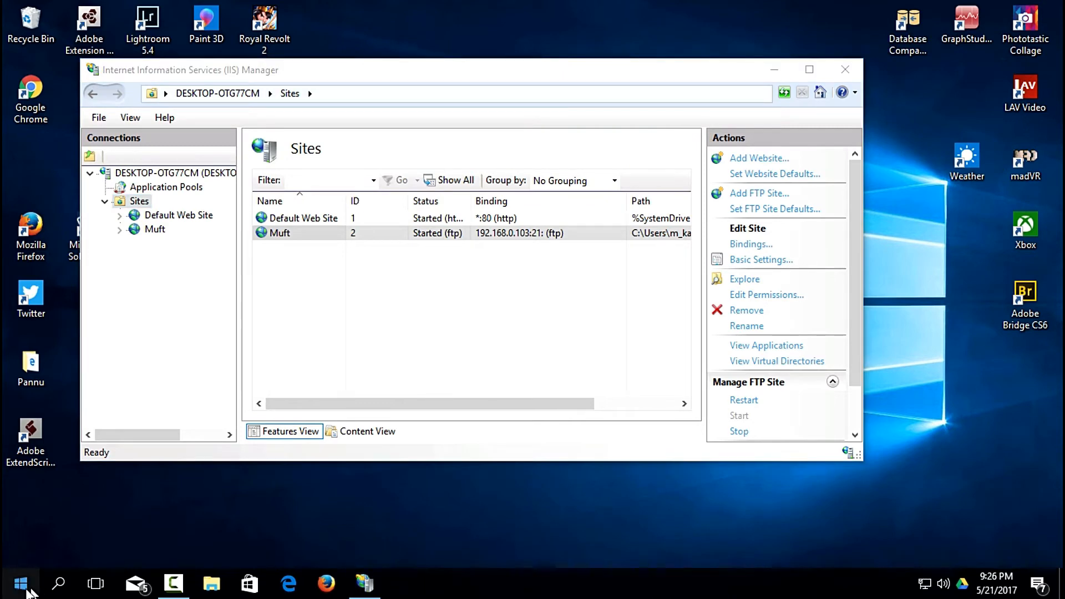
- Open Family & other people in the Windows account settings and start adding someone else to this PC
click(22, 592)
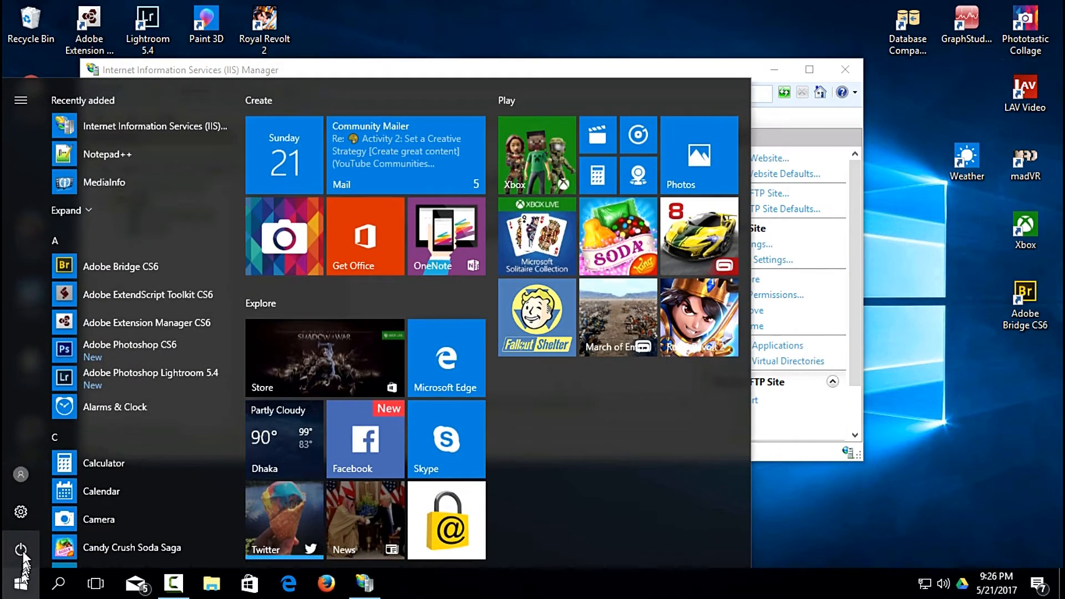
click(17, 515)
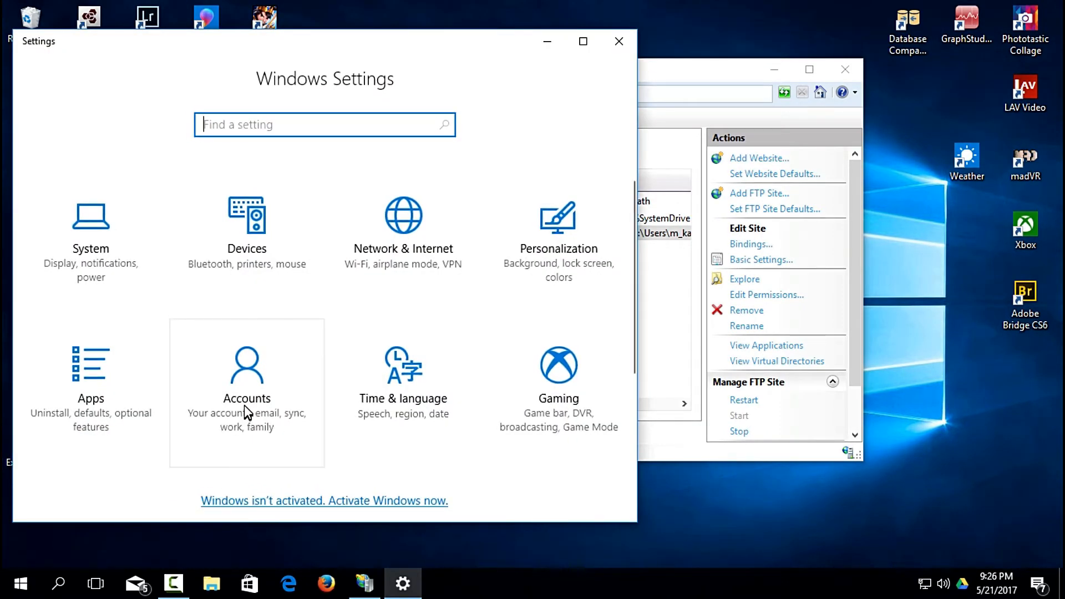
click(244, 405)
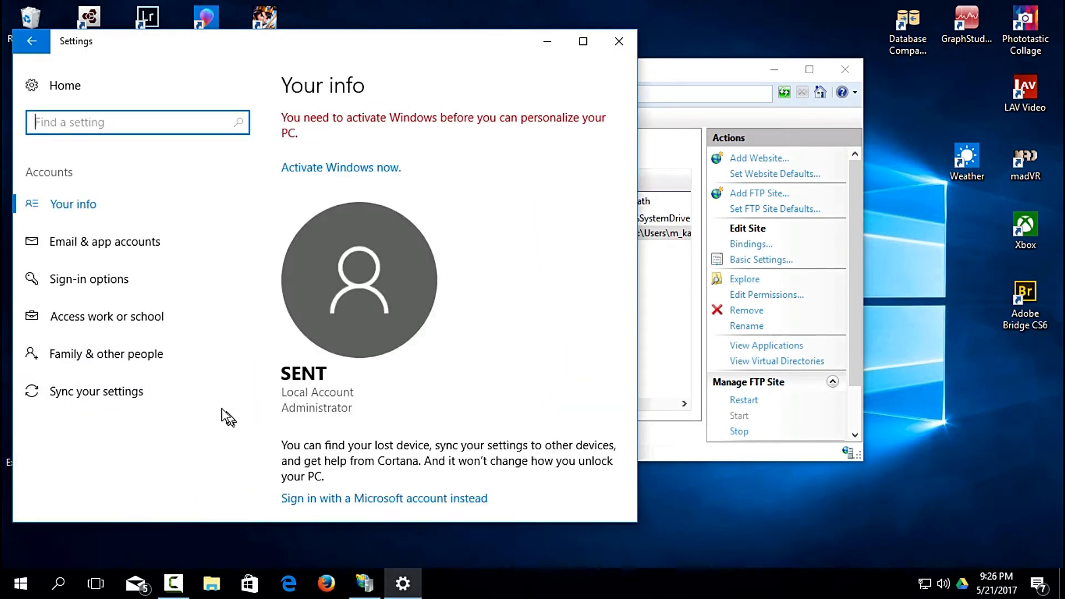
click(171, 365)
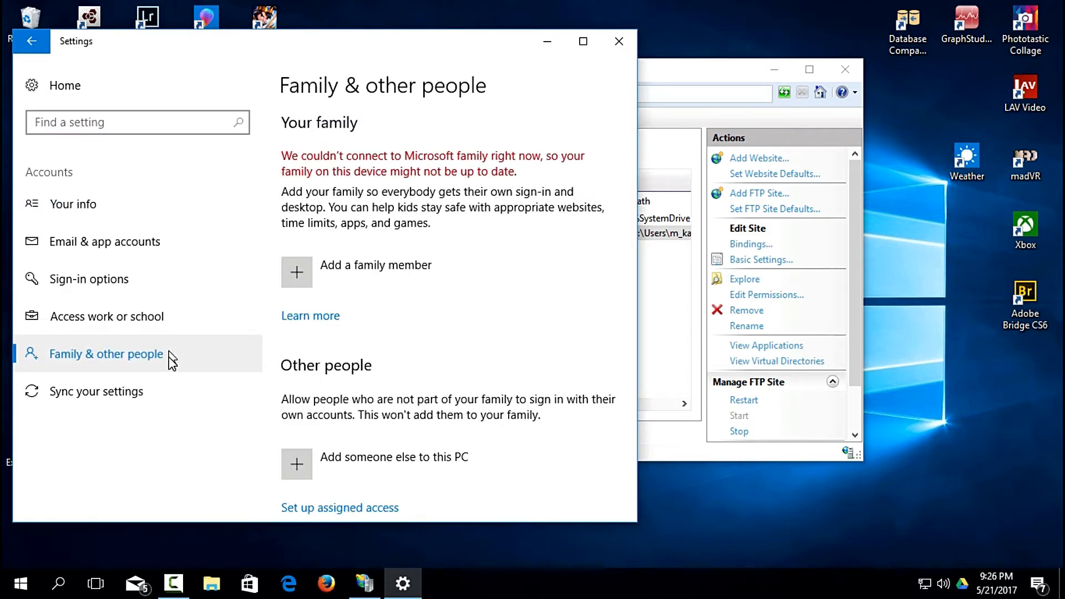
scroll(374, 335, down, 2)
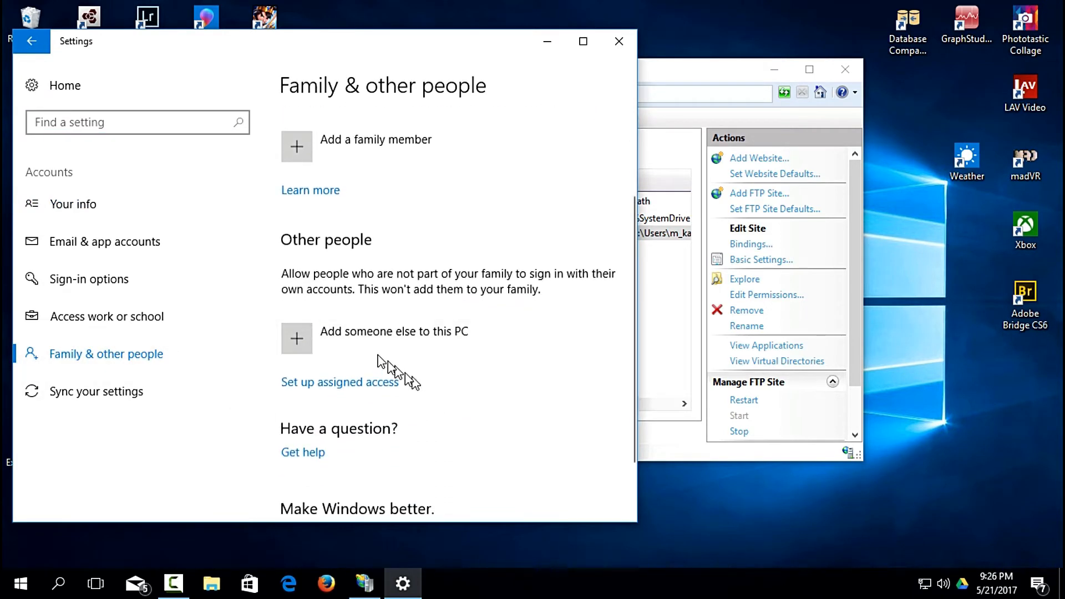
click(312, 341)
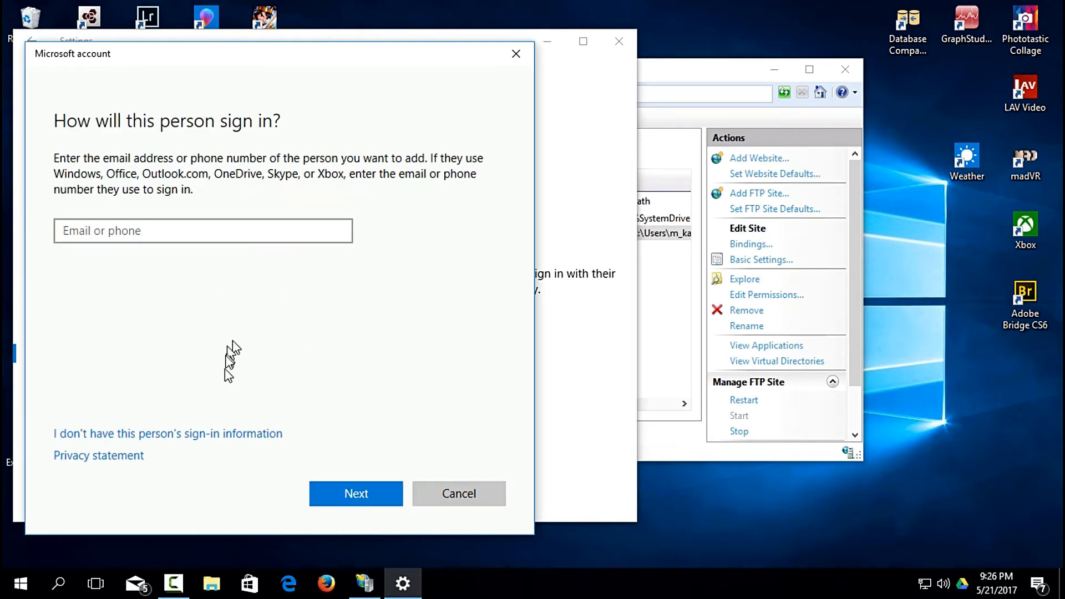
- Choose to add a local user without a Microsoft account and set the user name to FTP-User
click(232, 436)
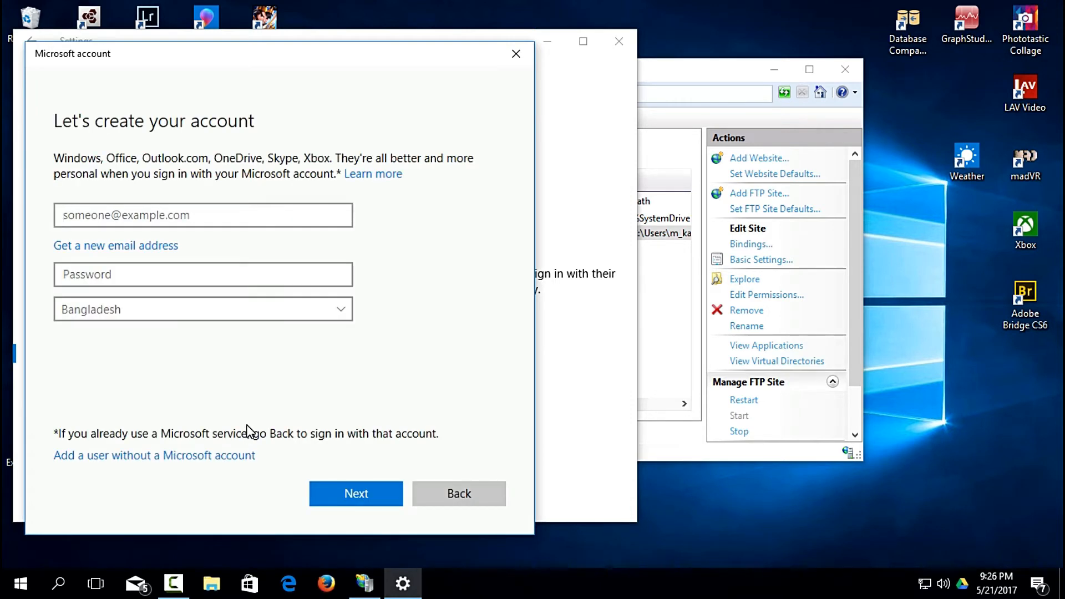
click(215, 455)
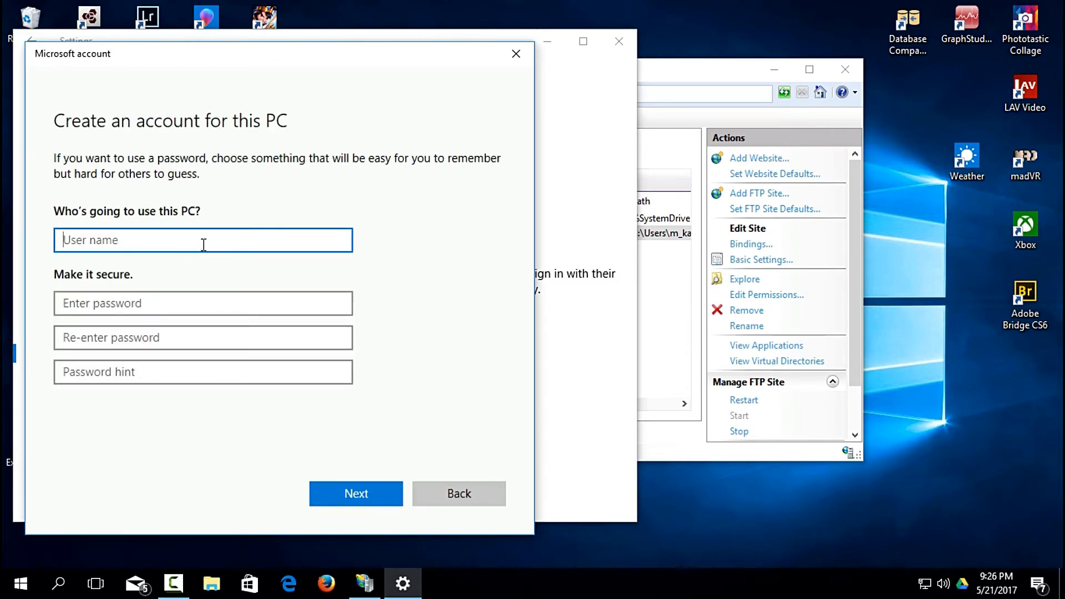
text(FTP-User)
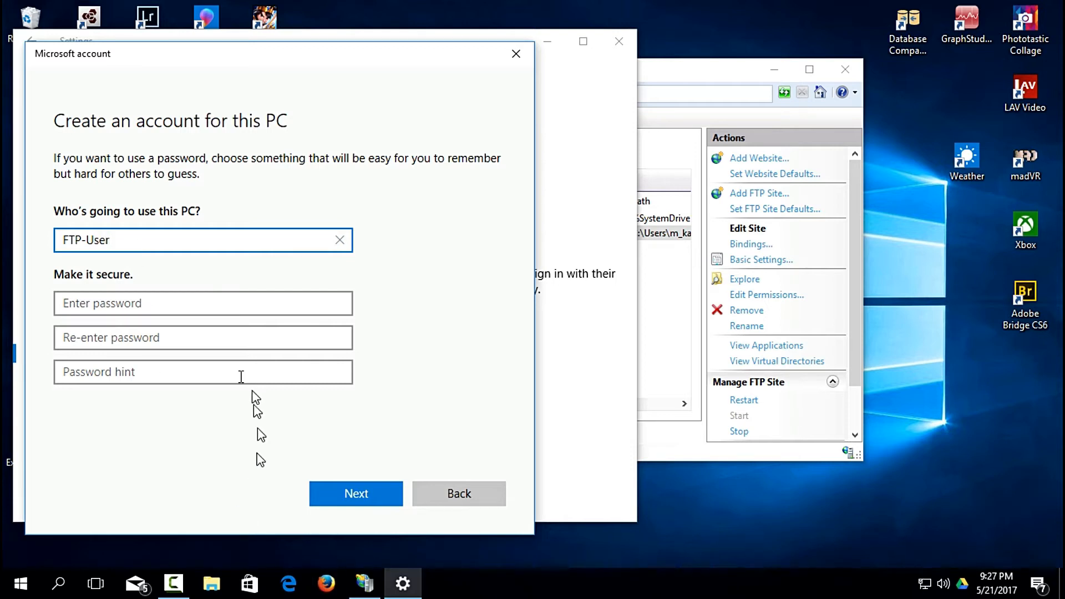
- Enter and confirm the password for FTP-User, fill in the password hint, and create the account
click(148, 304)
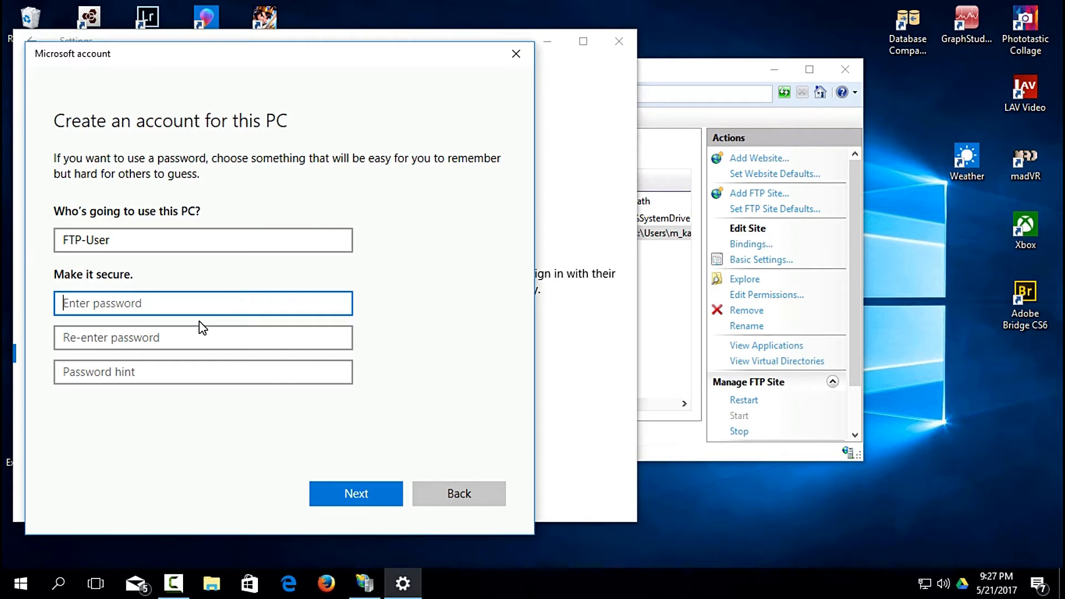
text(•)
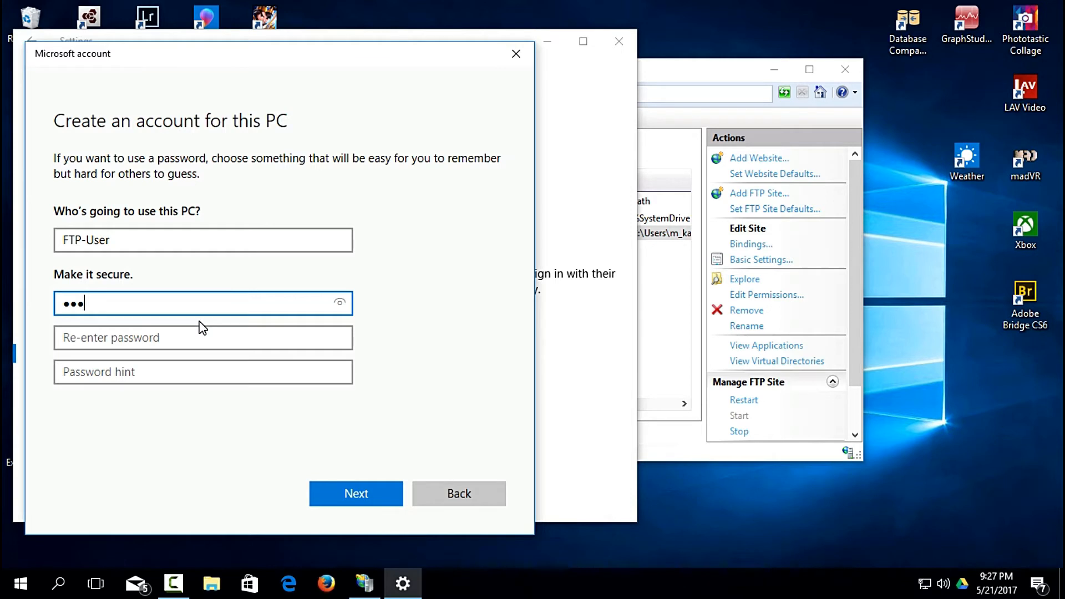
click(119, 337)
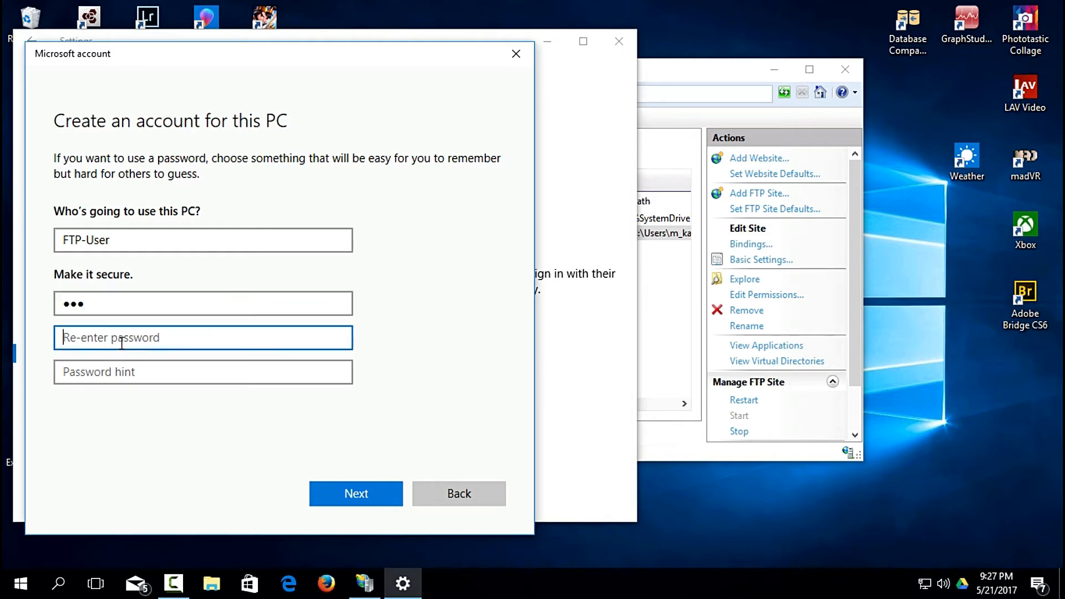
text(•••)
click(131, 372)
text(3)
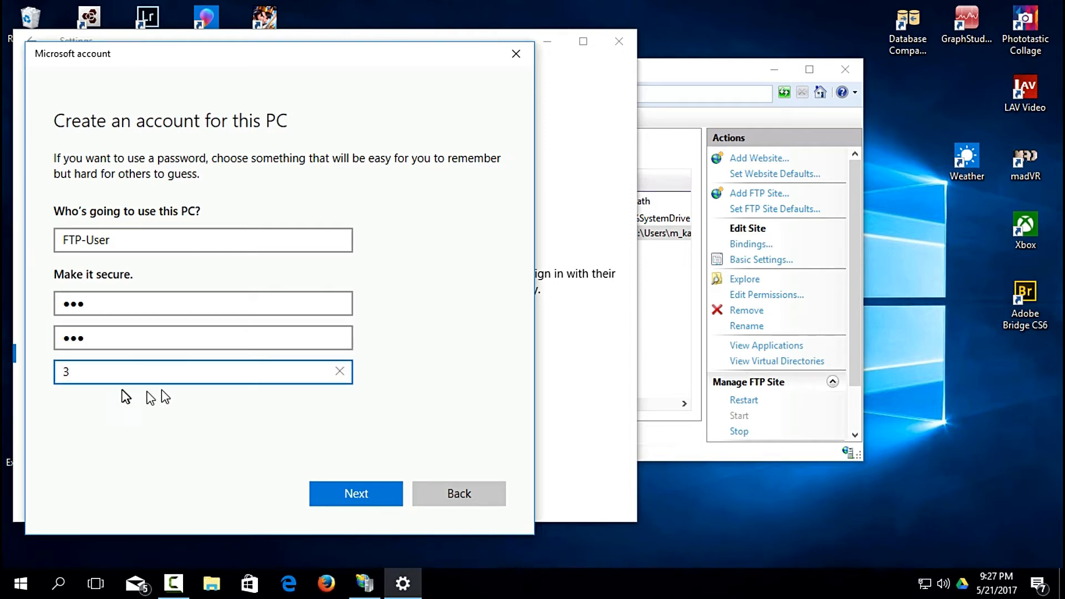
click(354, 488)
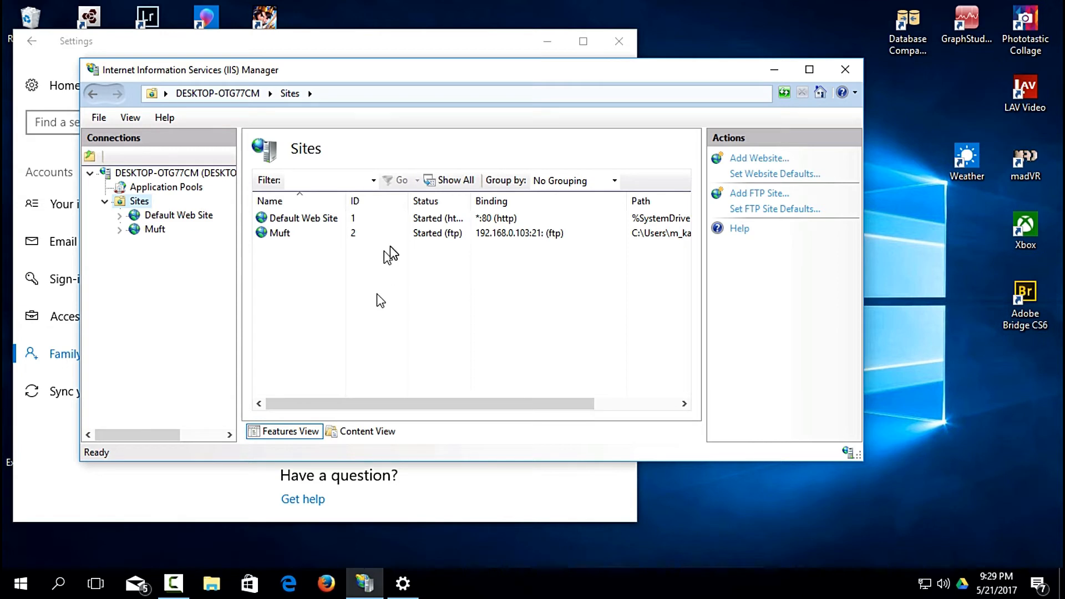
- Open the FTP Authorization Rules of the Muft site in IIS Manager
click(155, 229)
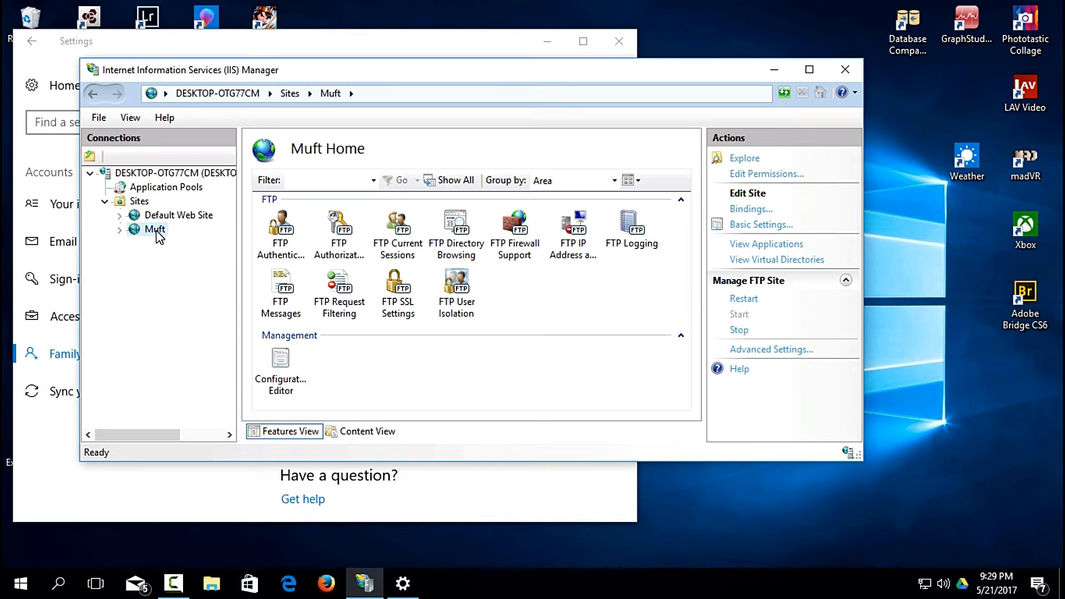
click(326, 249)
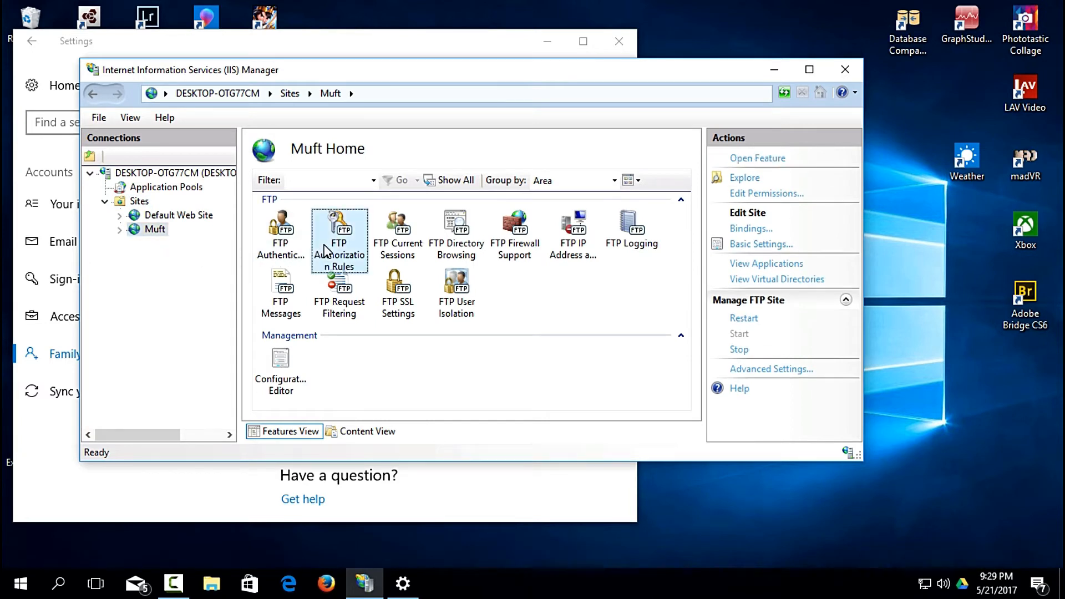
double_click(331, 239)
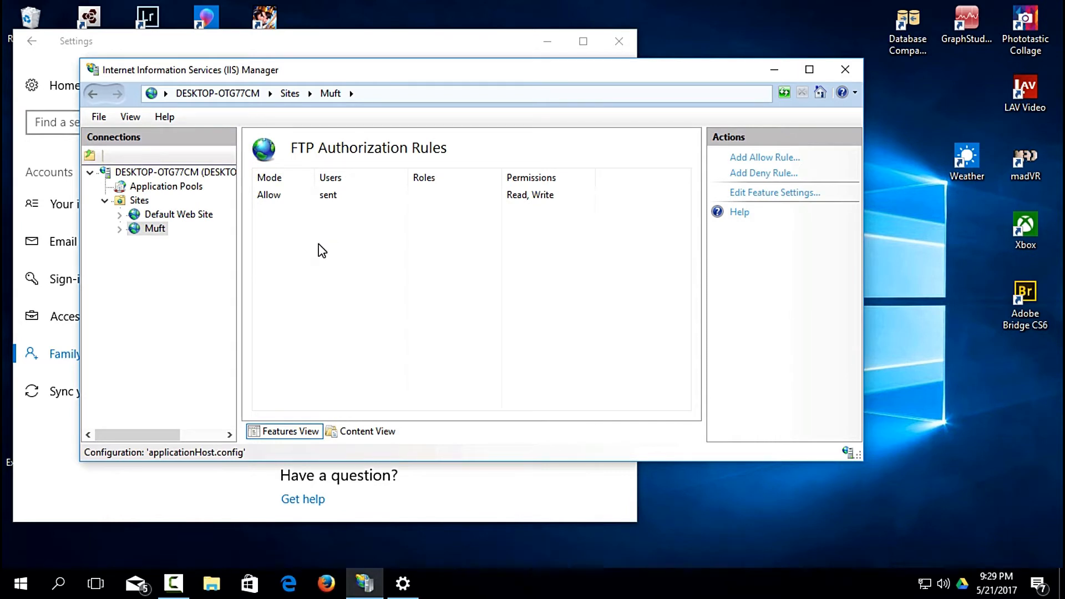
- Add an allow rule for the specified user FTP-User with Read and Write permissions
right_click(321, 251)
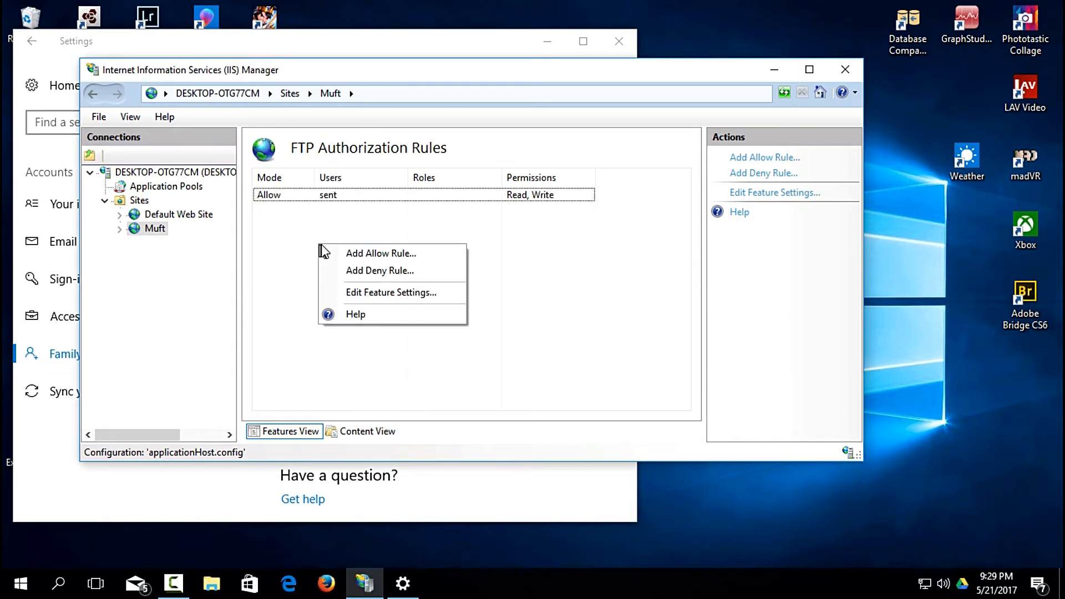
click(336, 254)
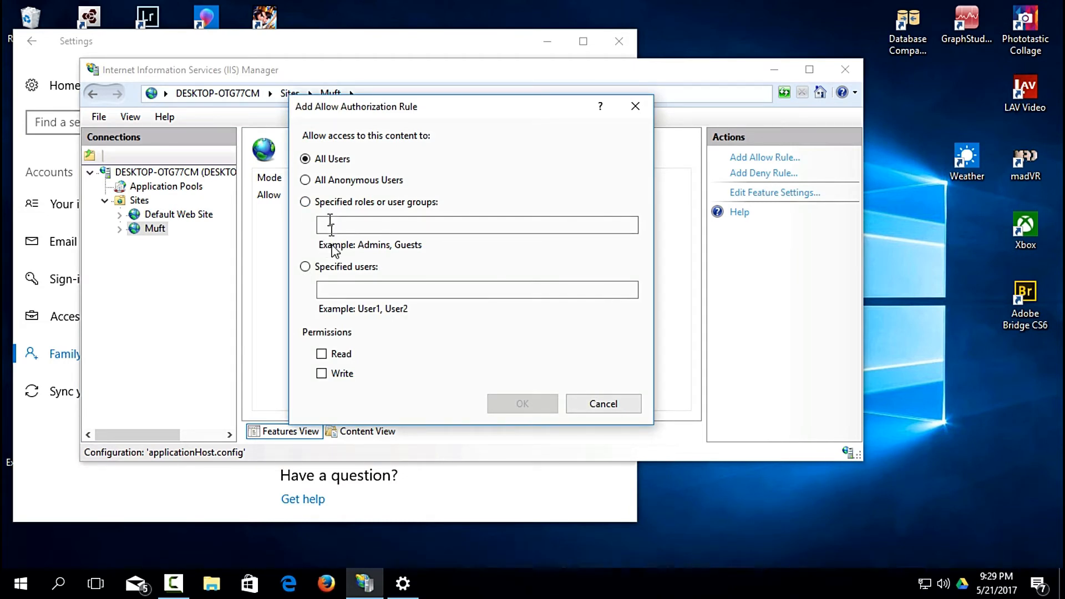
click(332, 269)
click(345, 292)
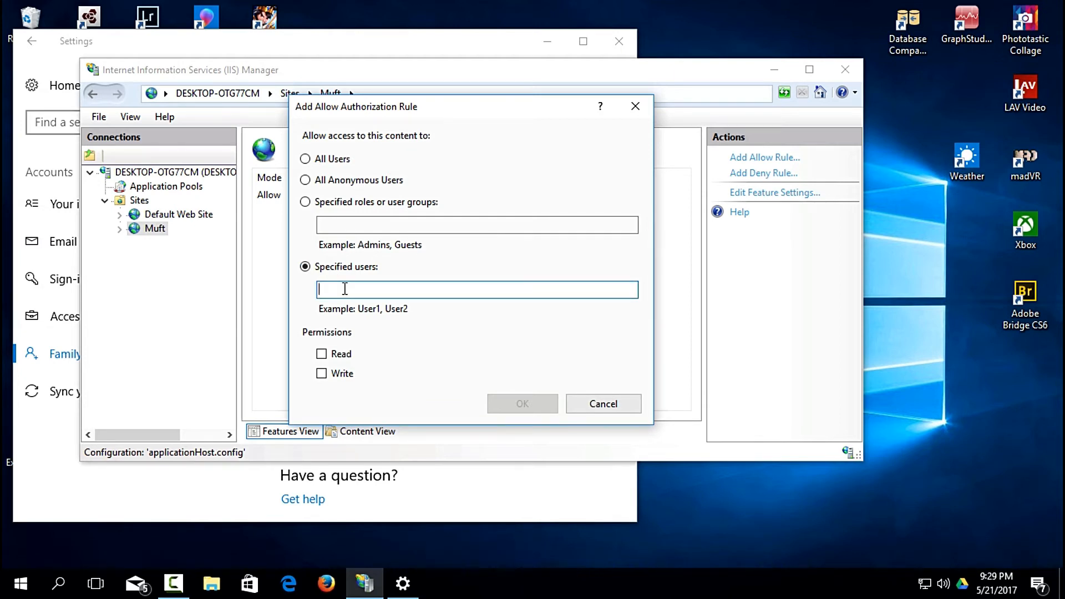
text(FTP-User)
click(340, 357)
click(341, 375)
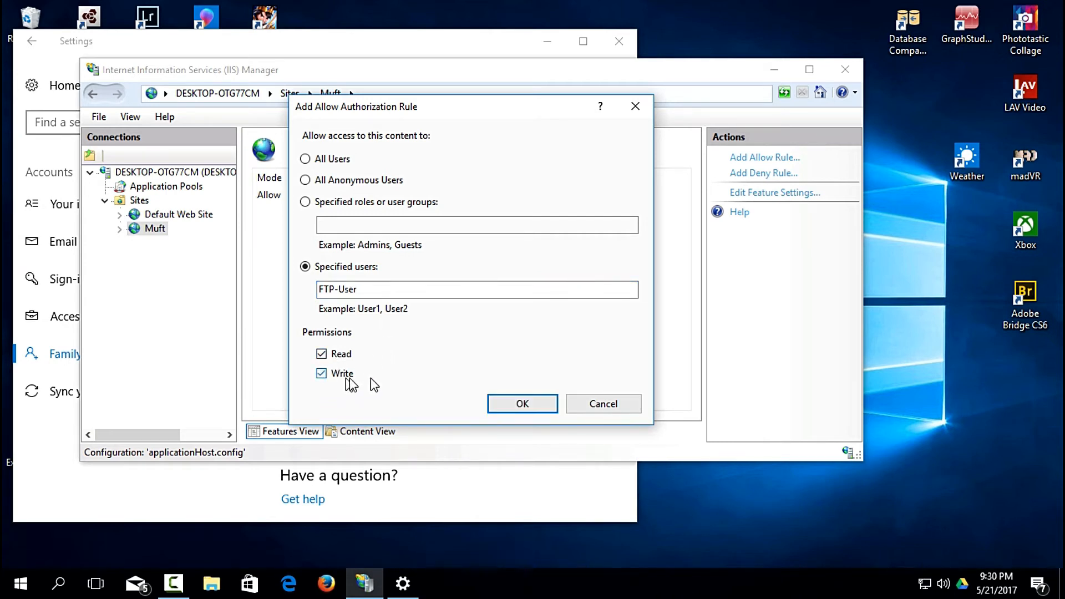
click(505, 405)
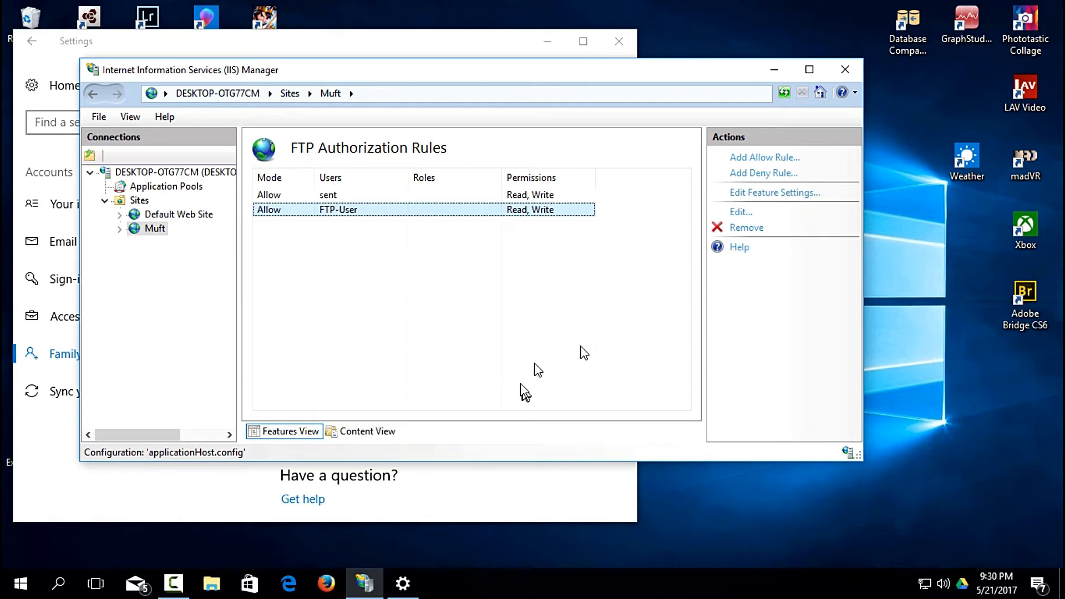
- Close the IIS Manager and Settings windows, and display the security properties of FTP-Folder on the desktop
click(846, 69)
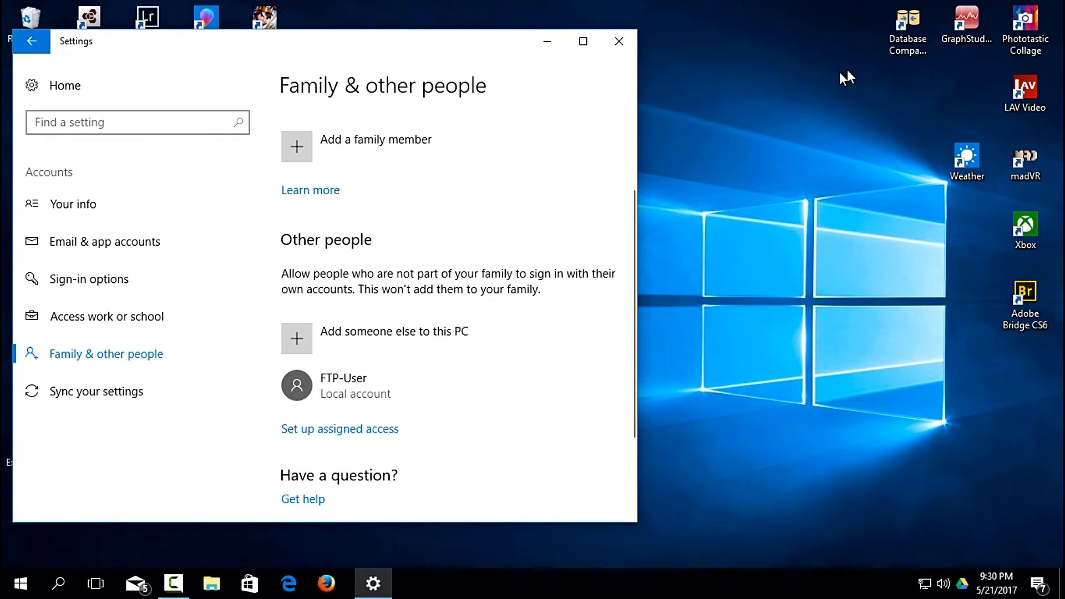
click(624, 48)
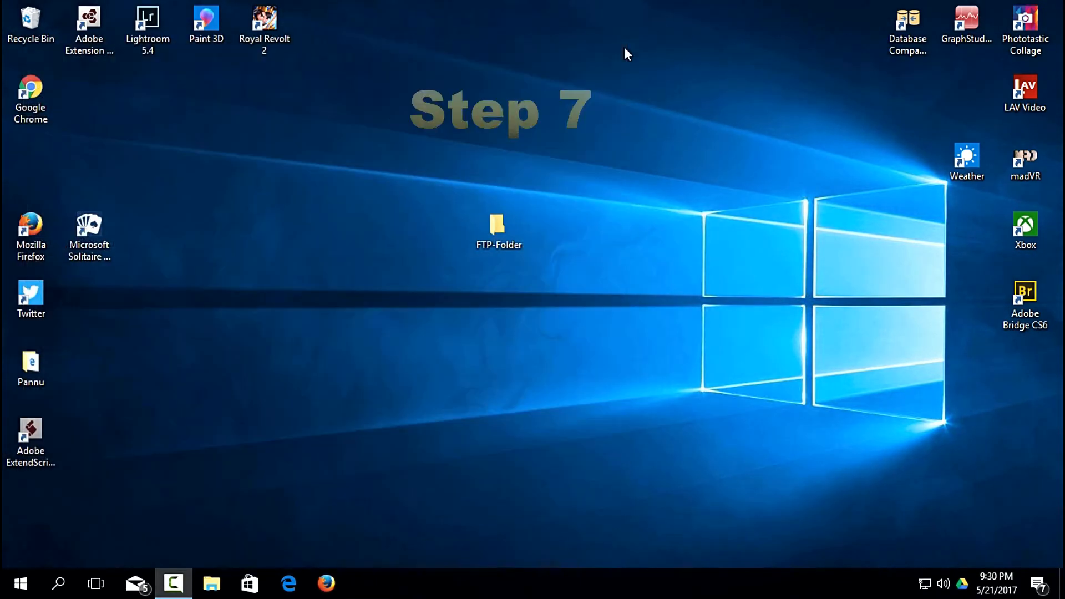
right_click(490, 240)
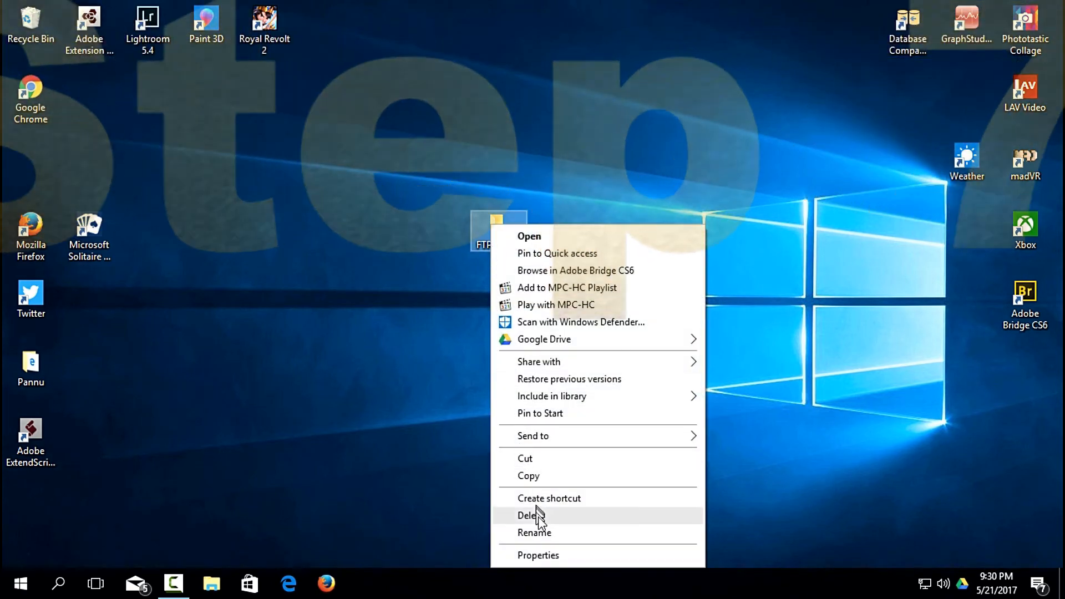
click(538, 555)
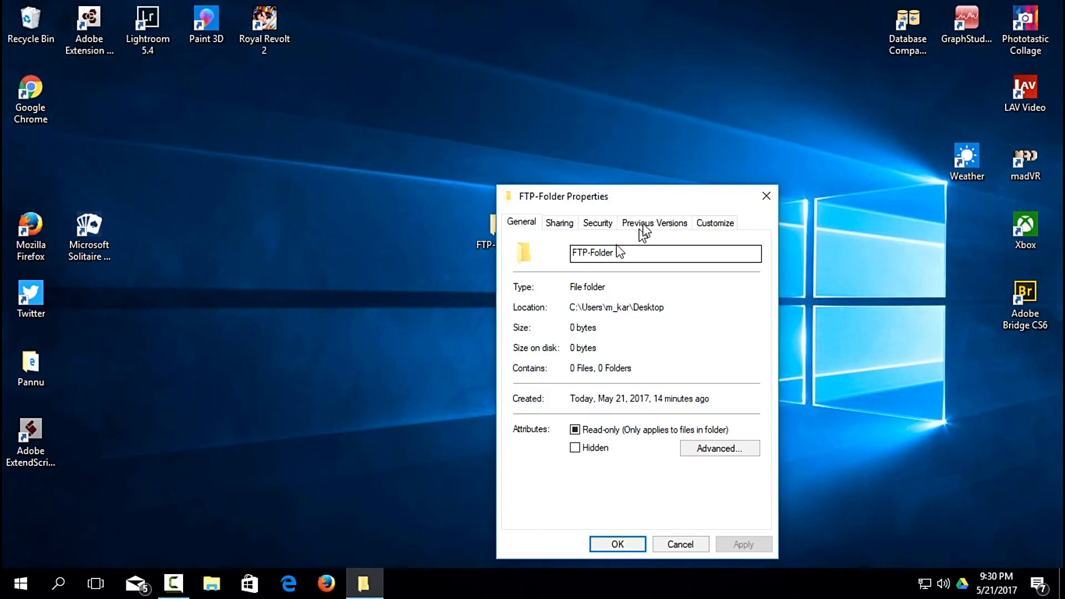
drag(654, 198, 490, 113)
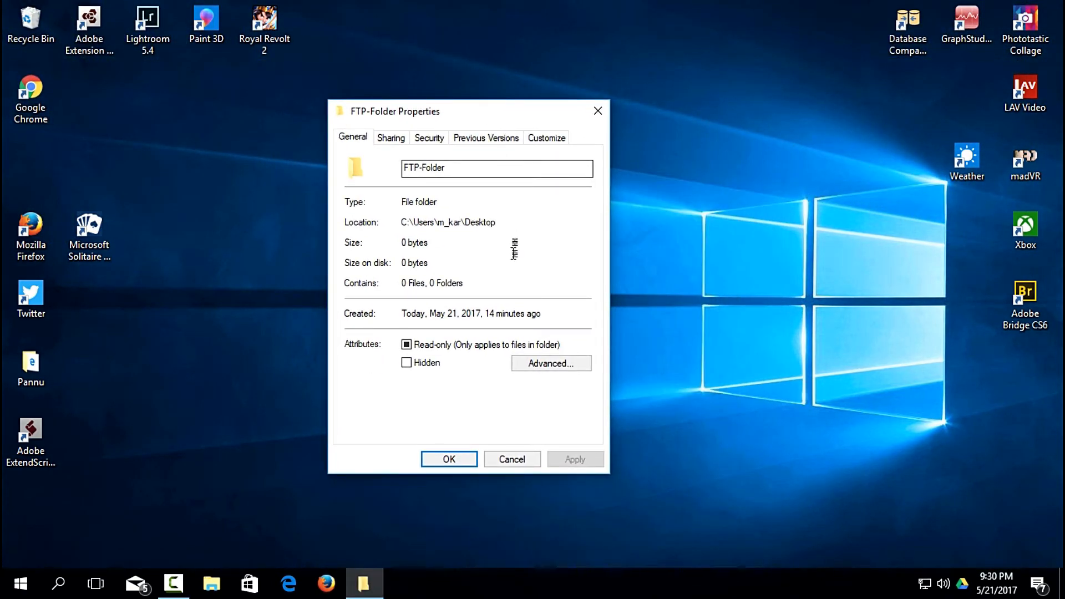
click(435, 140)
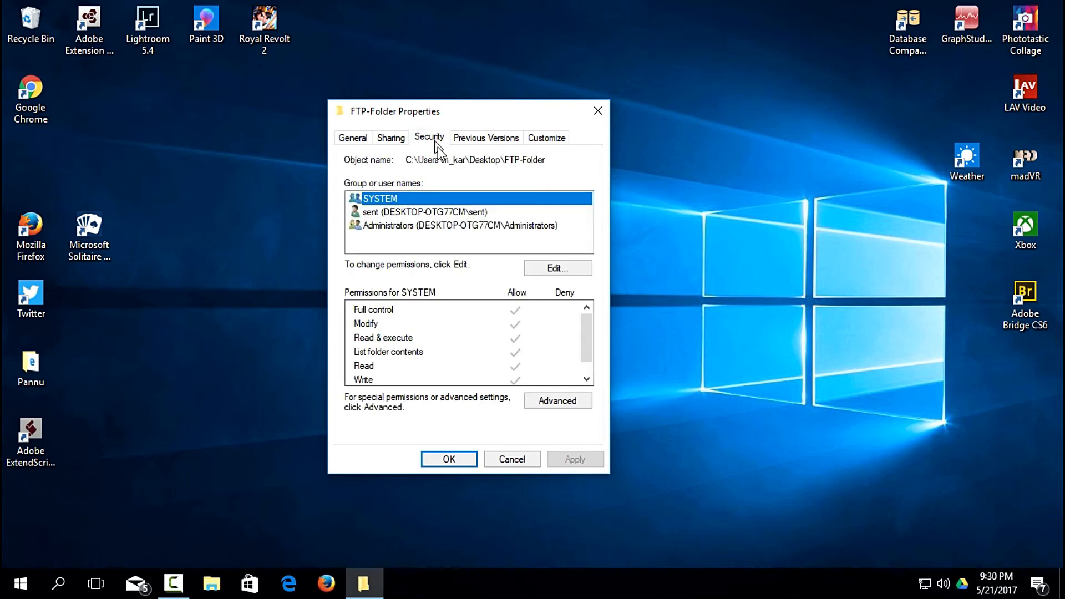
- Add FTP-User to the users in FTP-Folder's permissions, checking the name before accepting it
click(558, 271)
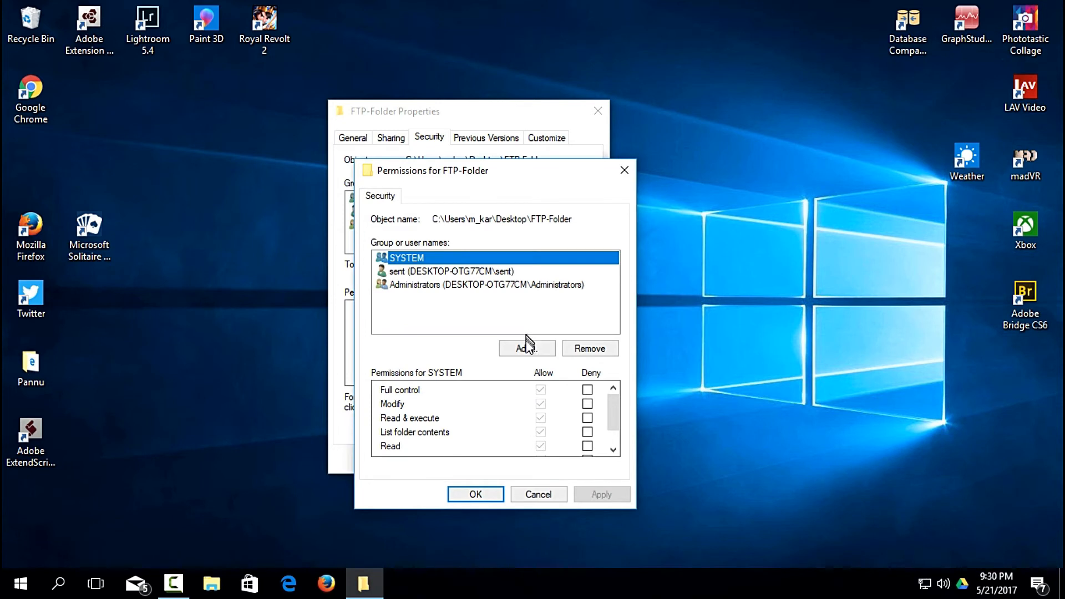
click(527, 348)
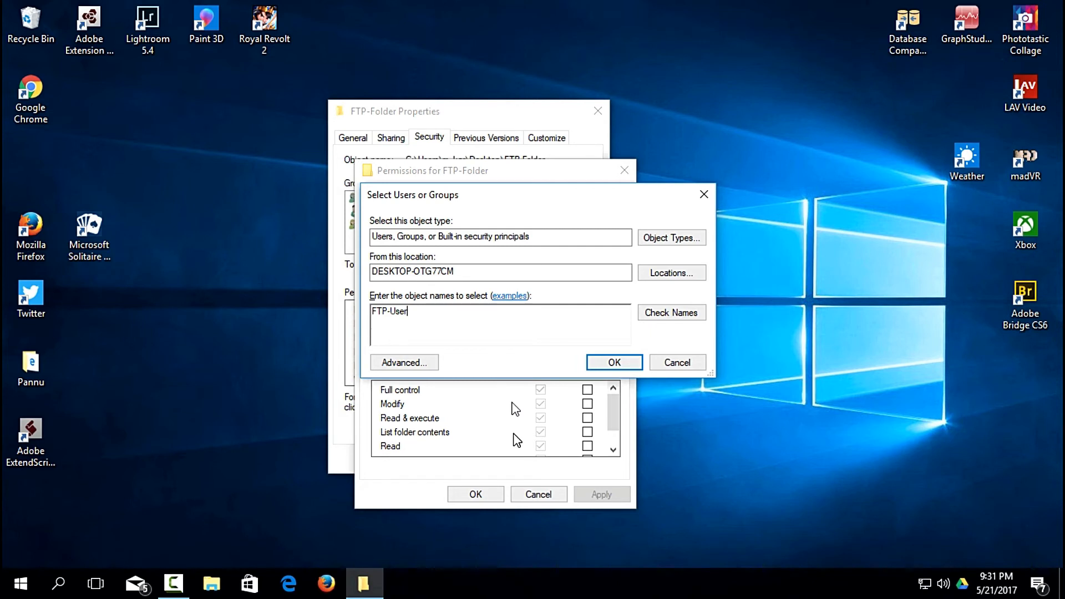
click(680, 315)
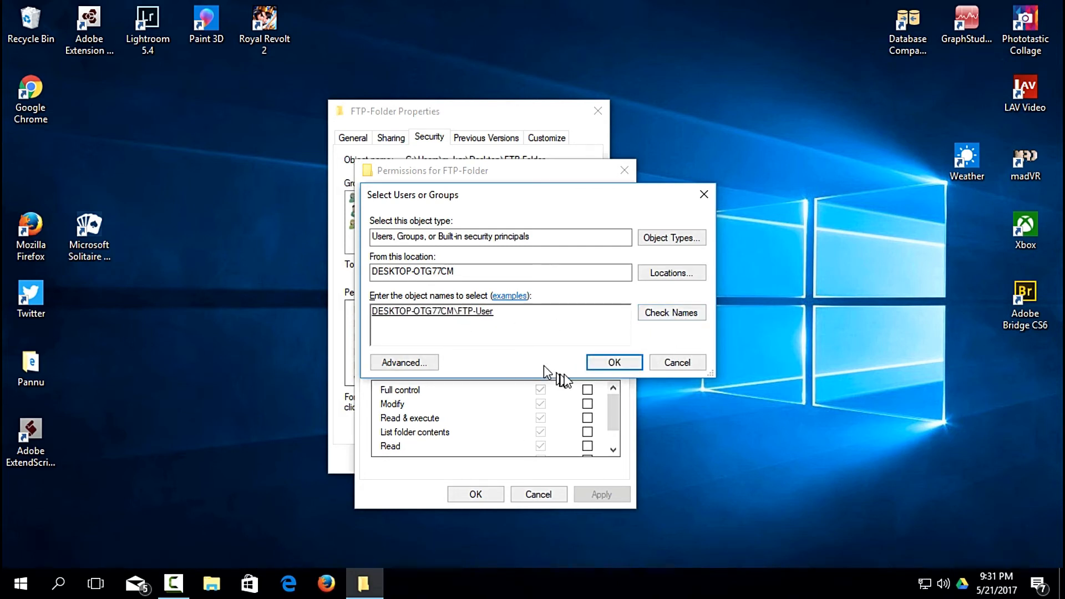
click(613, 364)
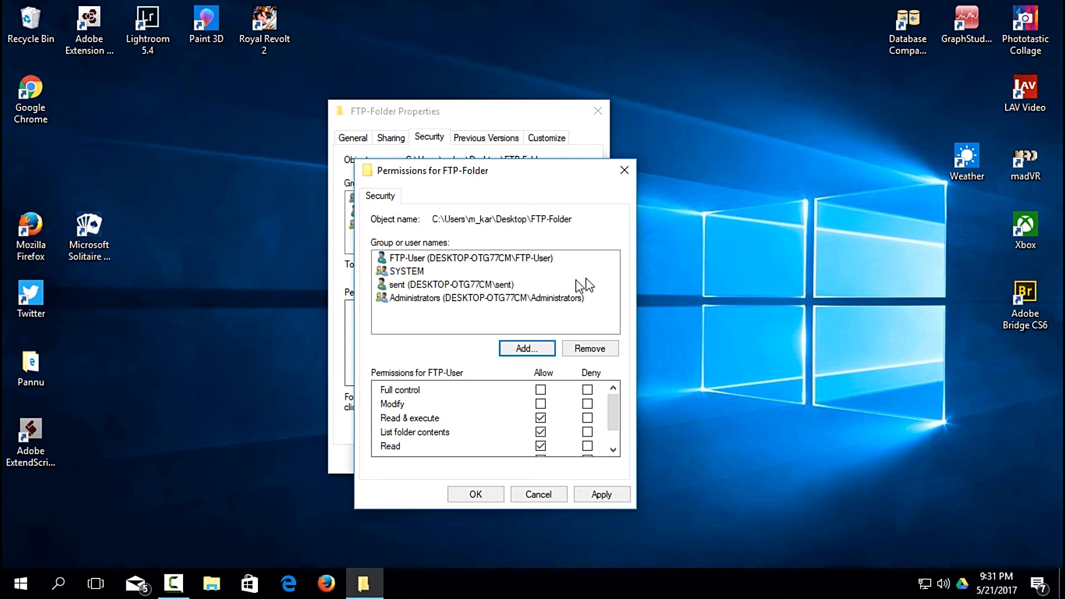
- Allow FTP-User full control of FTP-Folder, apply the permissions, and close the folder's properties
click(506, 263)
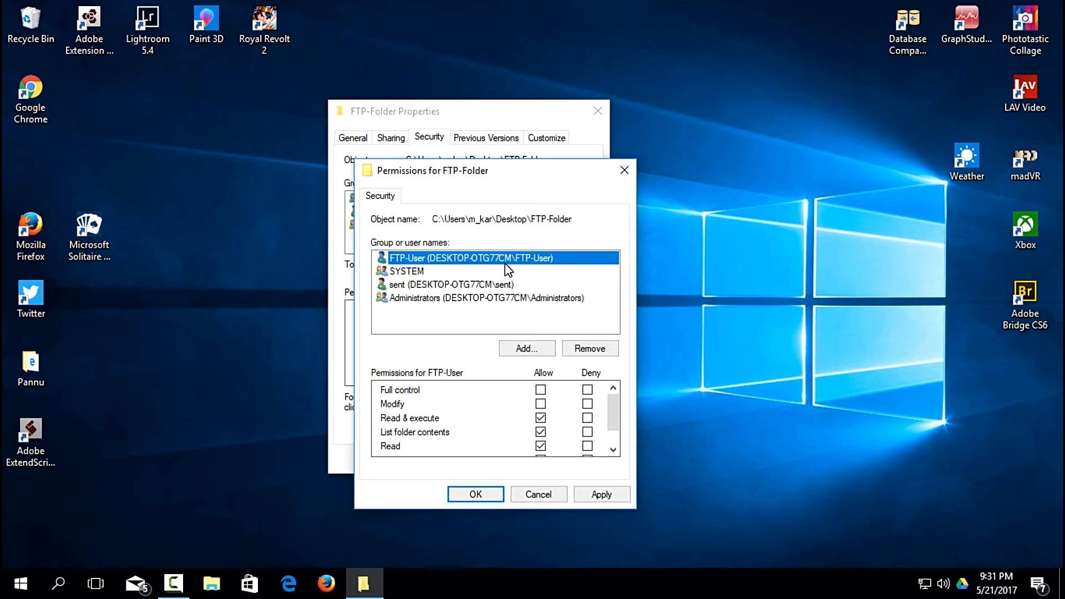
click(542, 404)
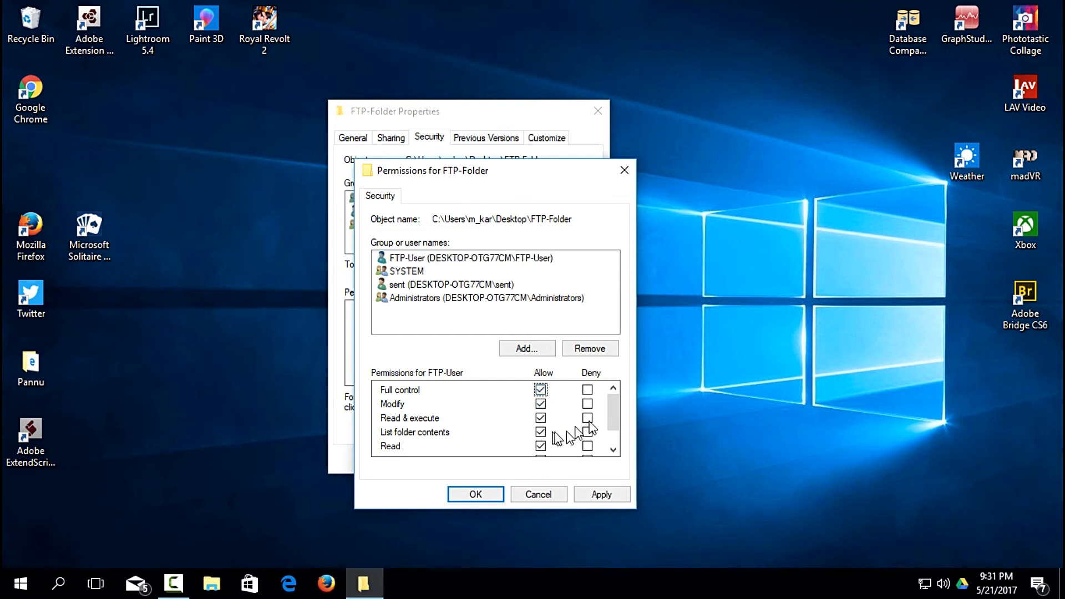
click(614, 441)
click(601, 493)
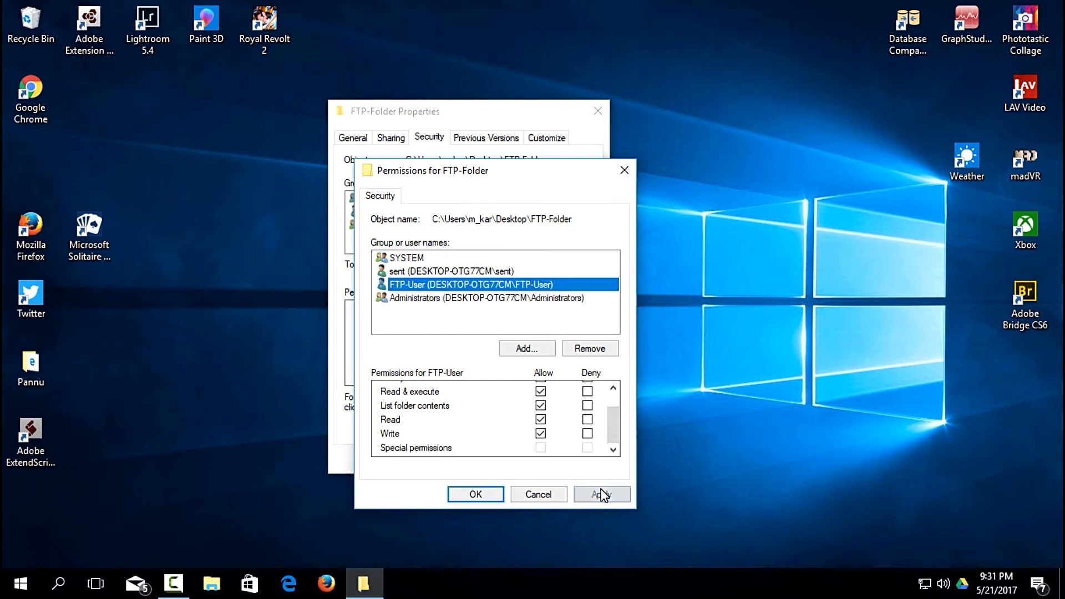
drag(614, 440, 613, 420)
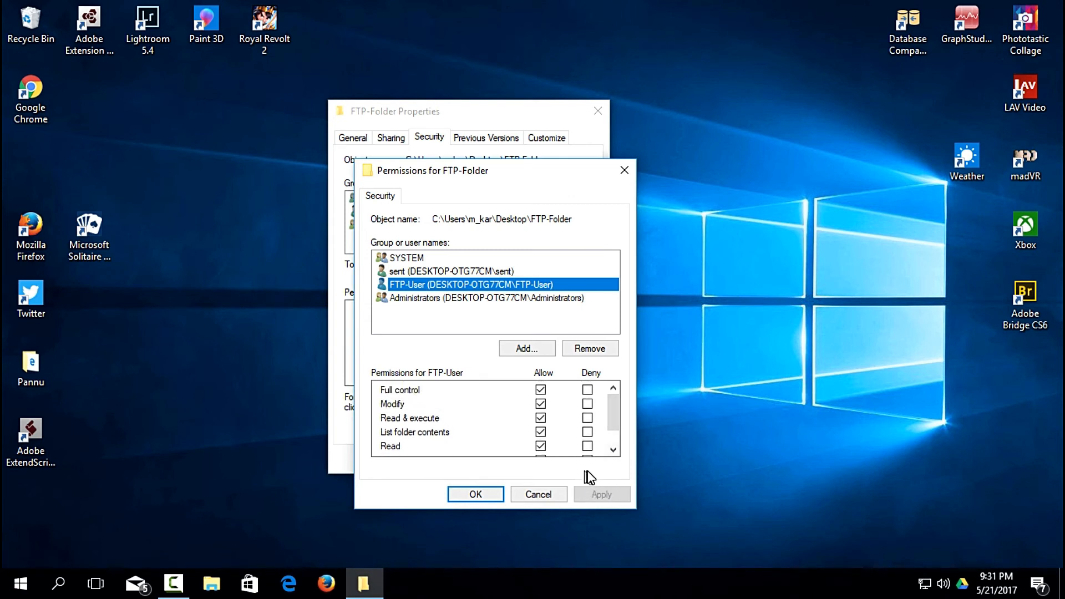
click(496, 494)
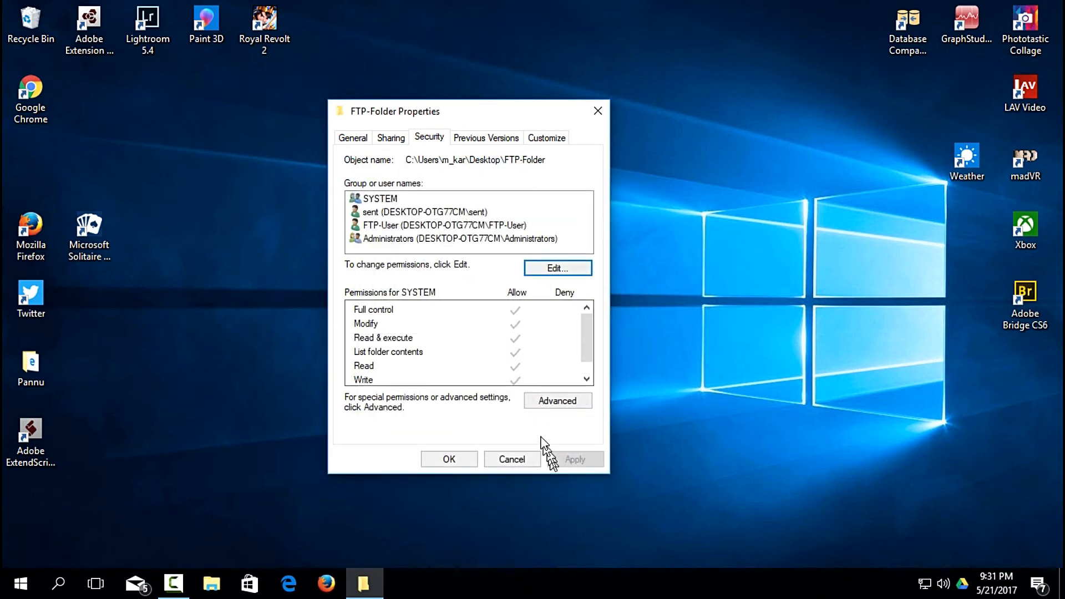
click(464, 461)
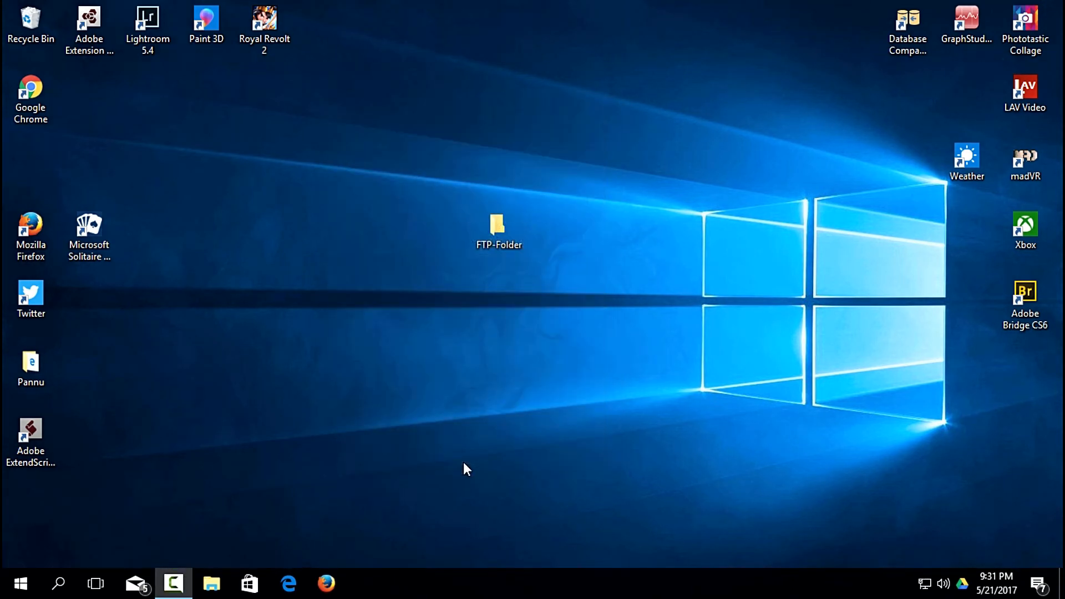
- Switch to Firefox and open the FTP server address ftp://192.168.0.103
click(338, 583)
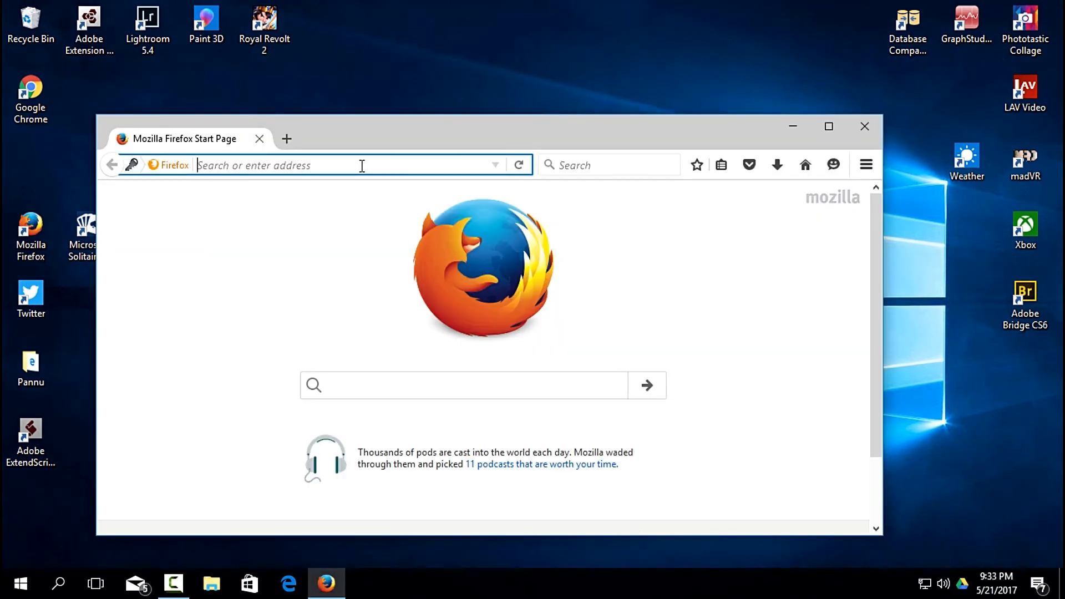
text(ftp://192.)
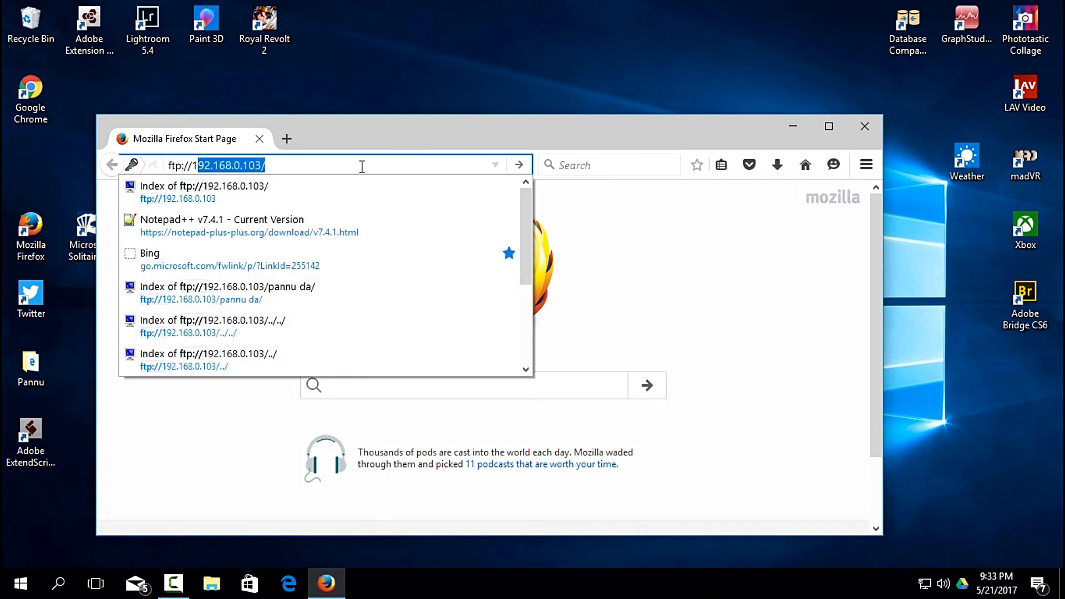
text(168.0.10)
key(Return)
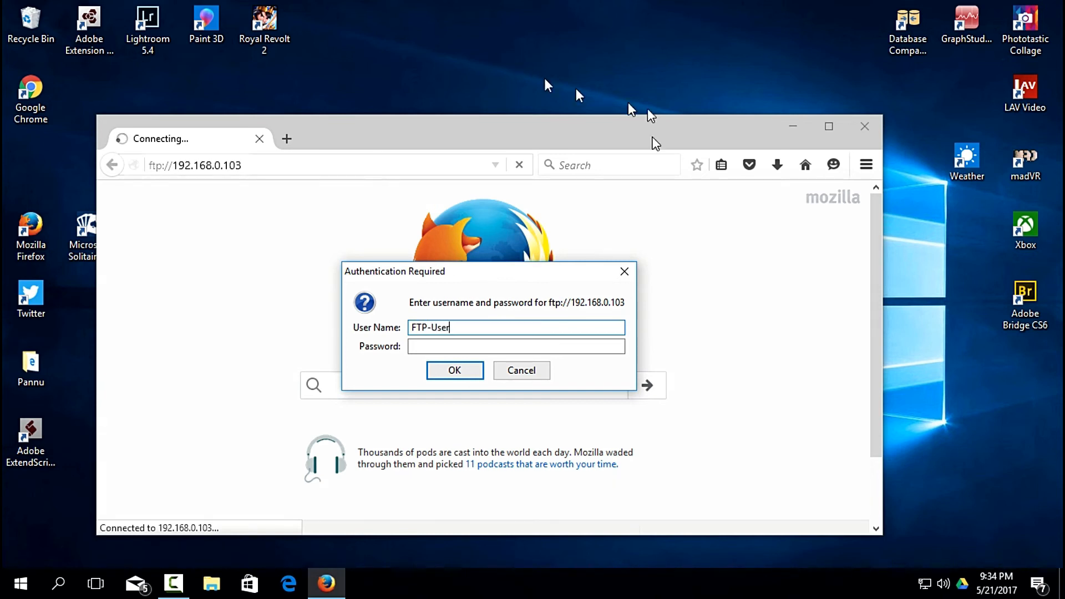
- Enter the account password for FTP-User, log in to the FTP server, and let the browser remember the login in a maximized window
click(509, 347)
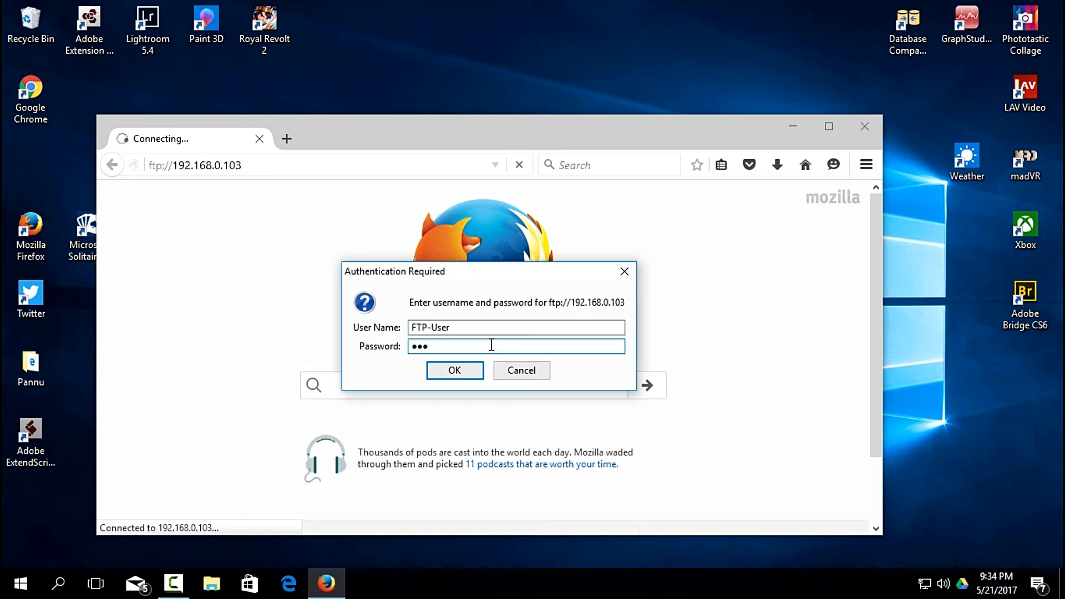
click(439, 369)
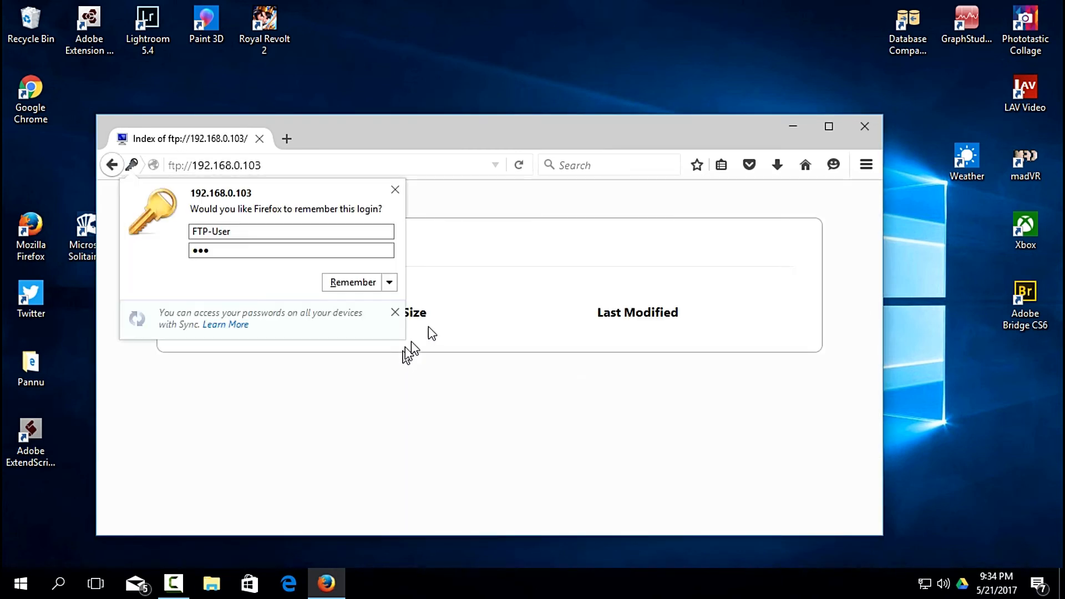
click(334, 285)
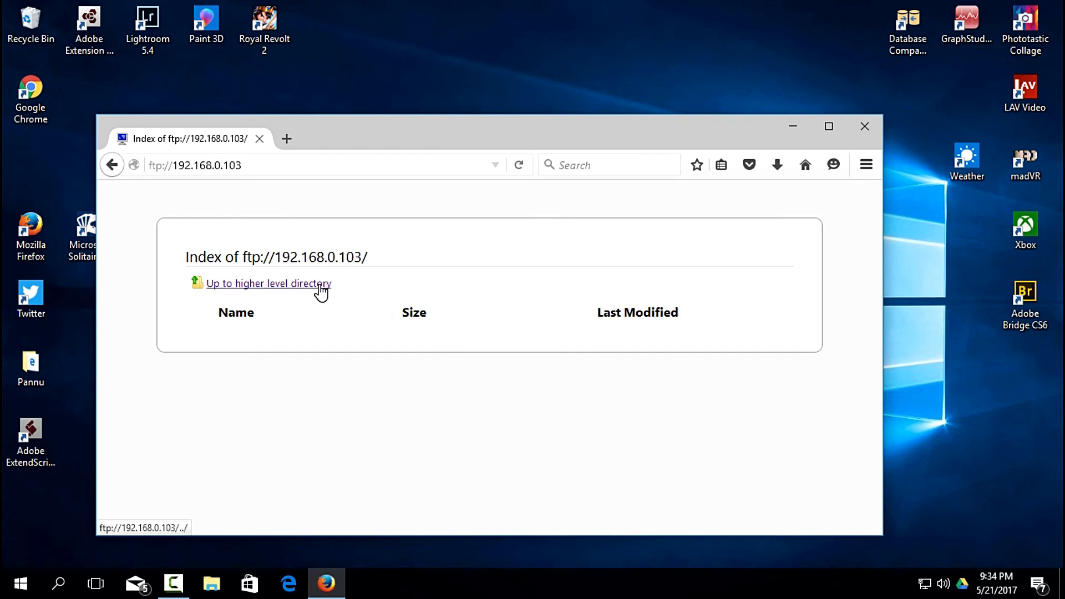
click(828, 126)
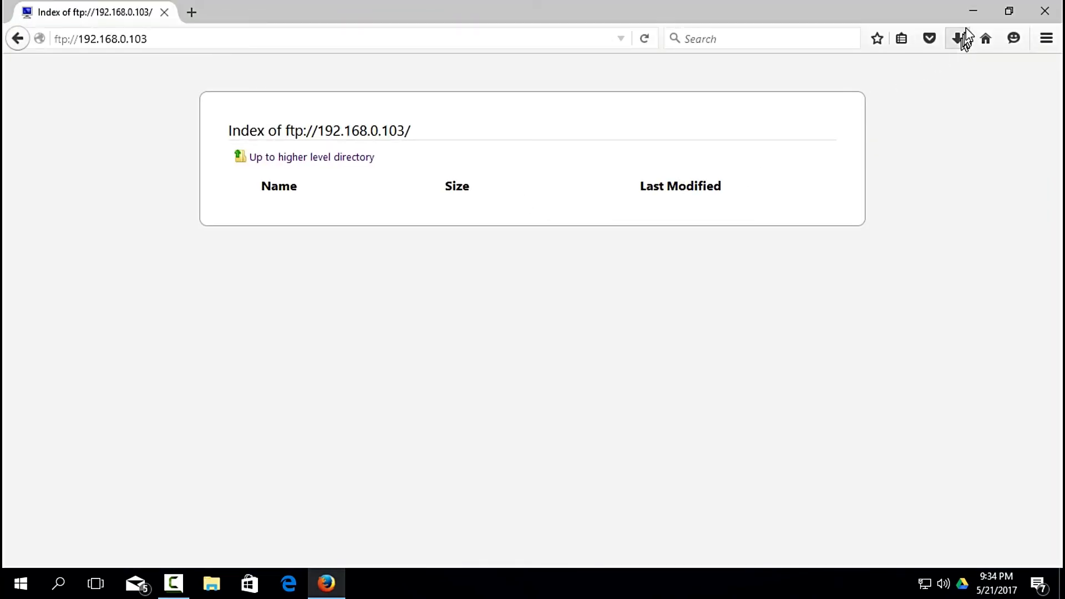
- Copy the Royal Revolt 2 shortcut from the desktop into FTP-Folder
click(973, 12)
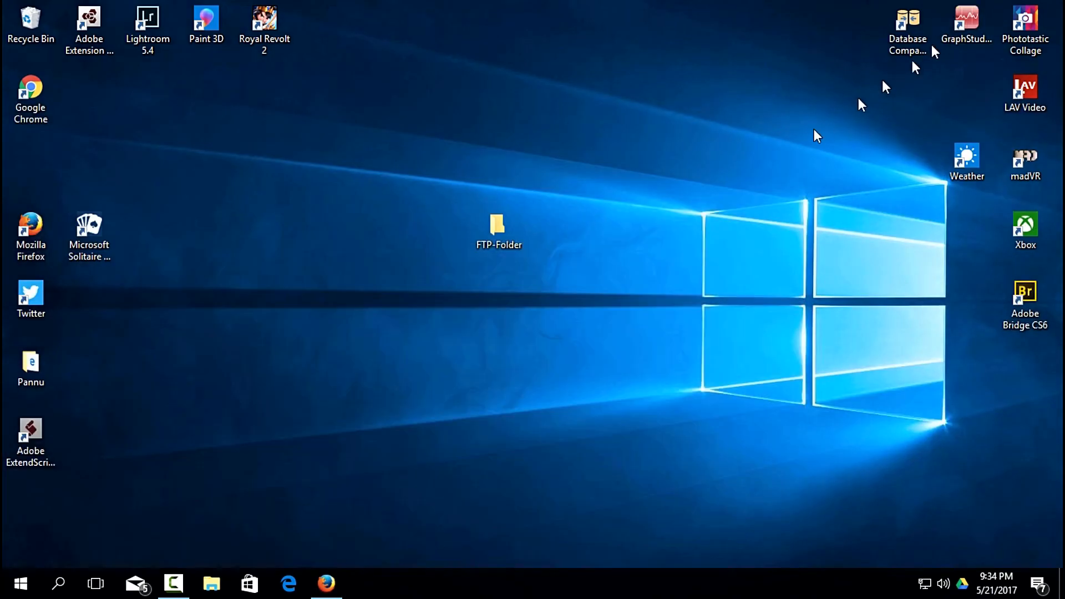
double_click(505, 242)
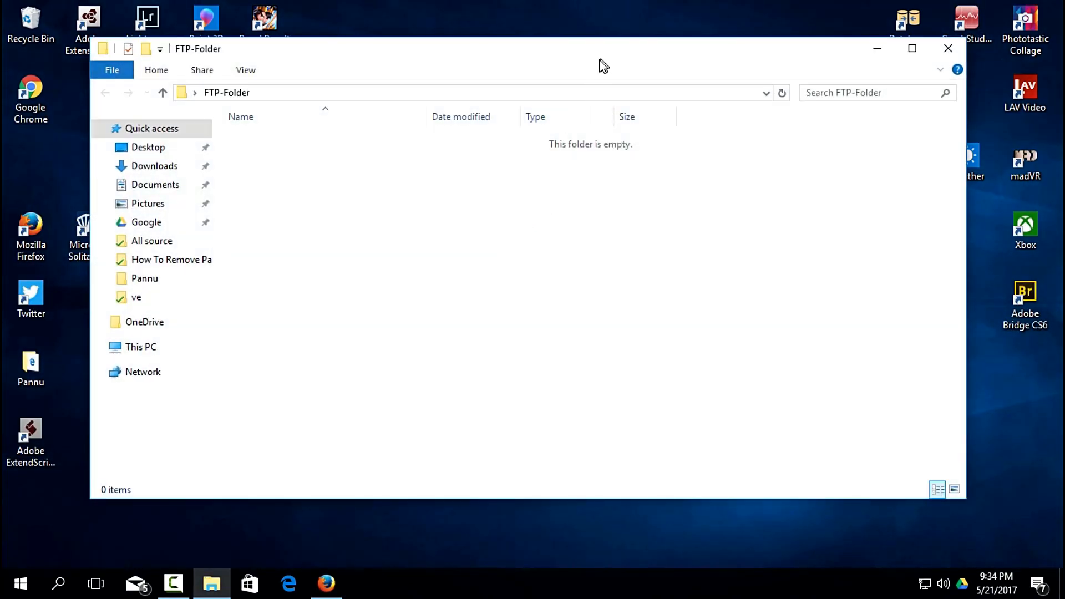
drag(582, 65, 632, 89)
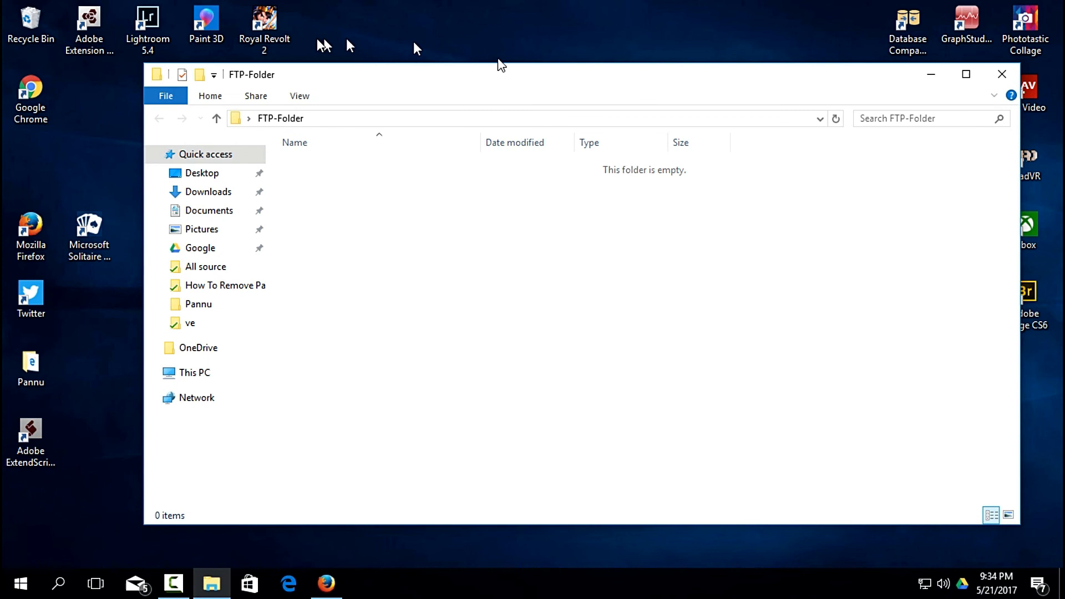
click(267, 23)
right_click(269, 24)
click(312, 150)
right_click(436, 262)
click(489, 369)
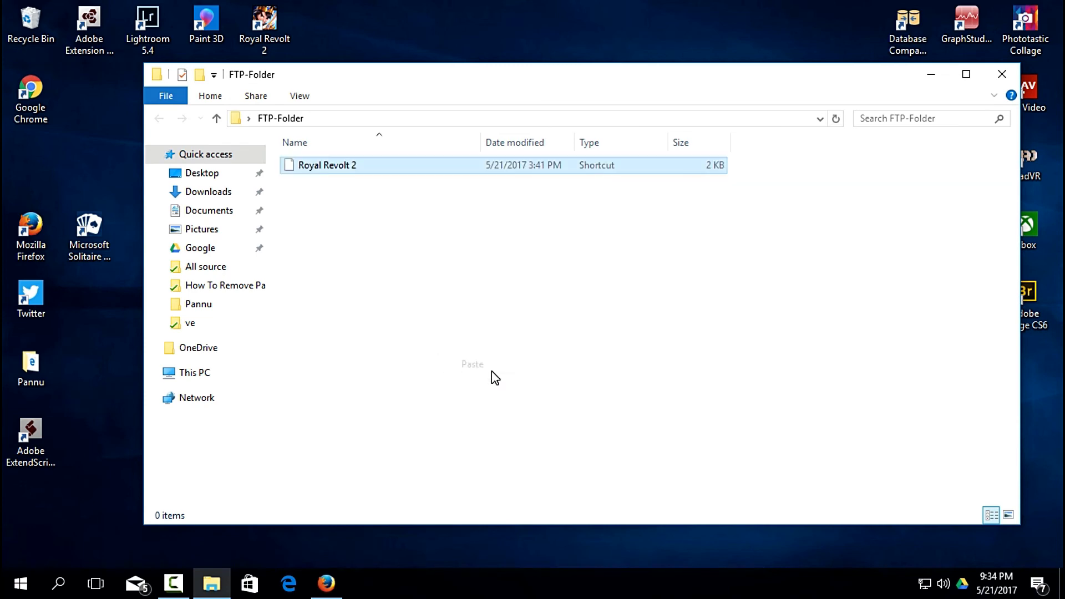
- Switch to Firefox and reload the FTP server's index to check for the copied shortcut, then minimize the browser
click(327, 583)
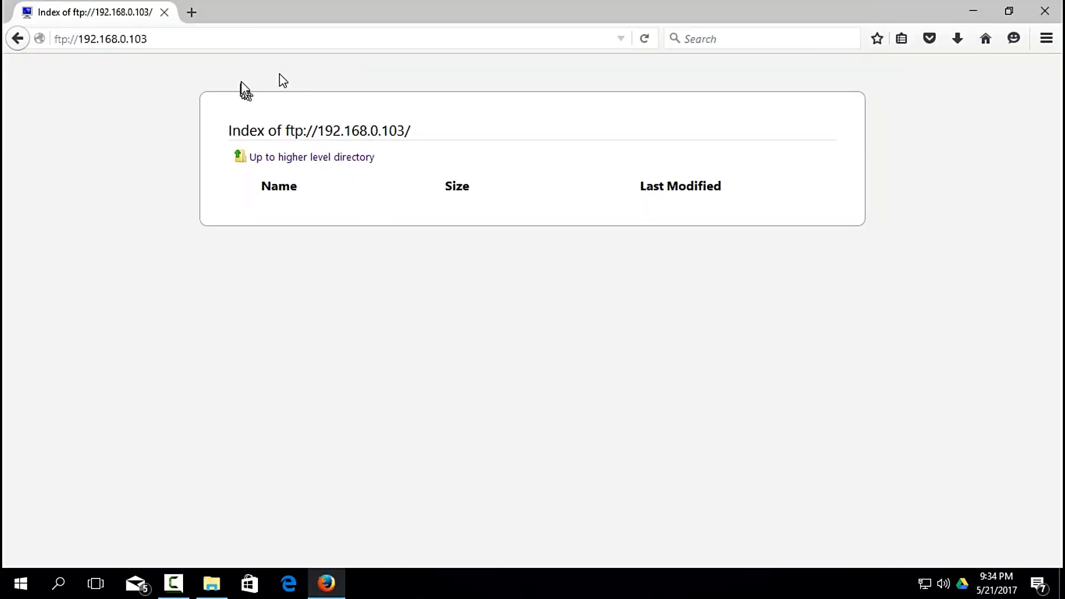
click(641, 40)
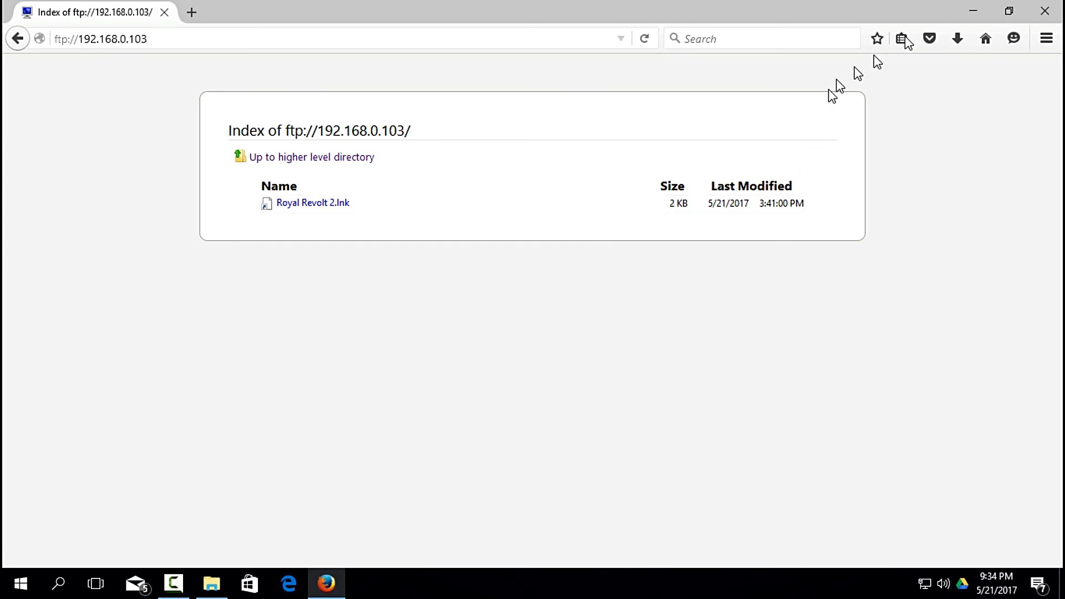
click(973, 11)
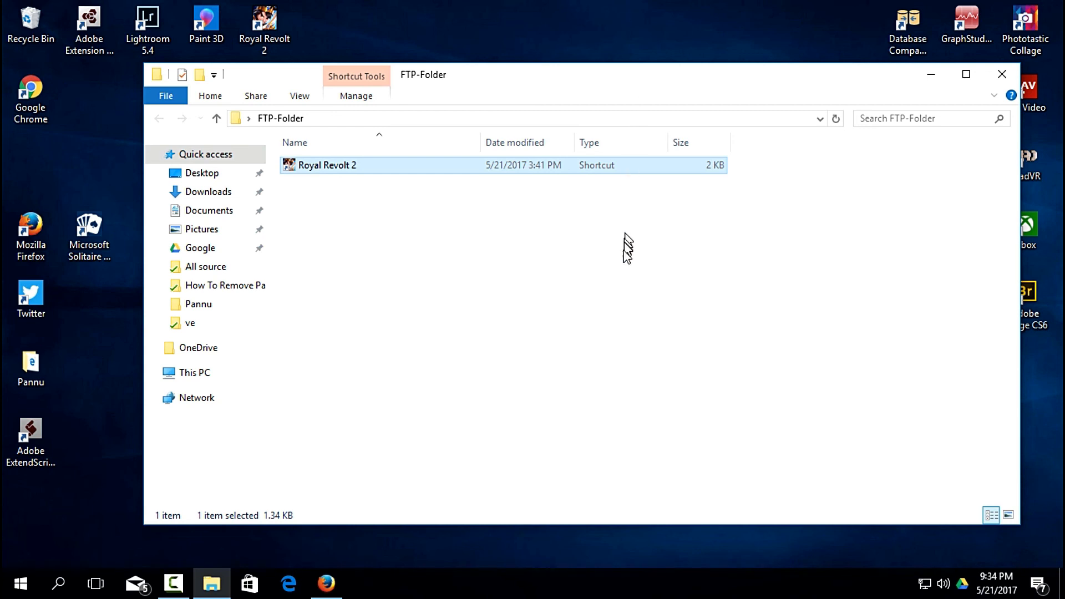
- Create a new folder named Pannu inside FTP-Folder
right_click(420, 262)
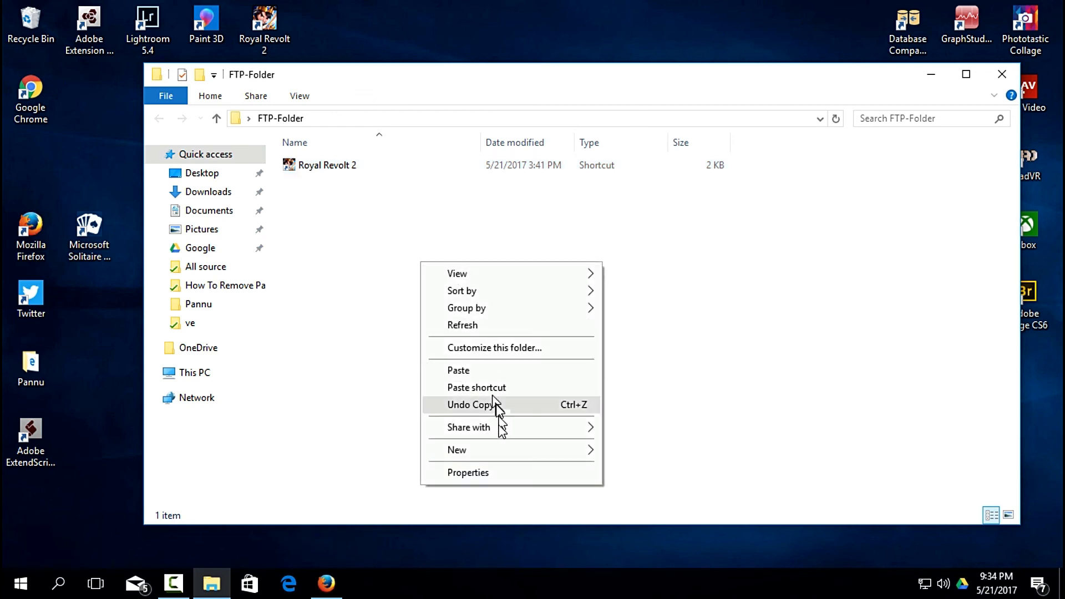
mouse_move(499, 447)
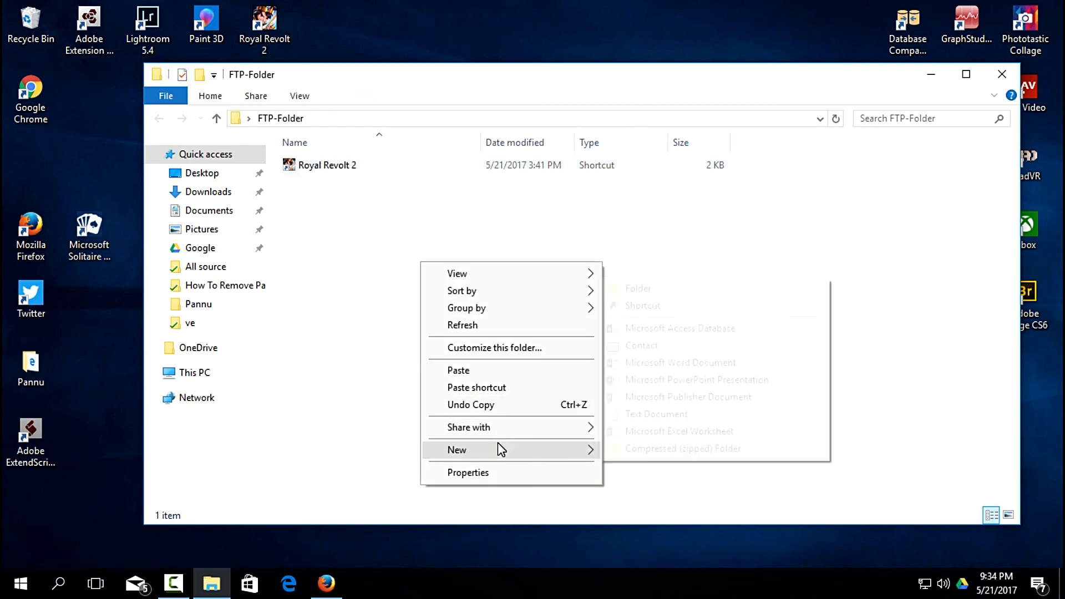
click(659, 294)
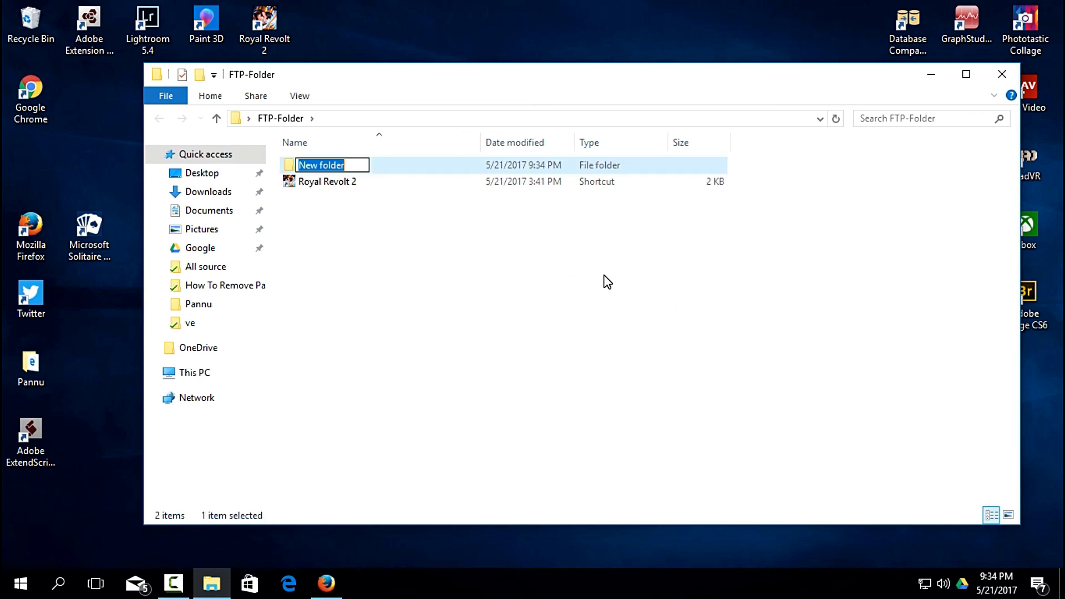
text(Pannu)
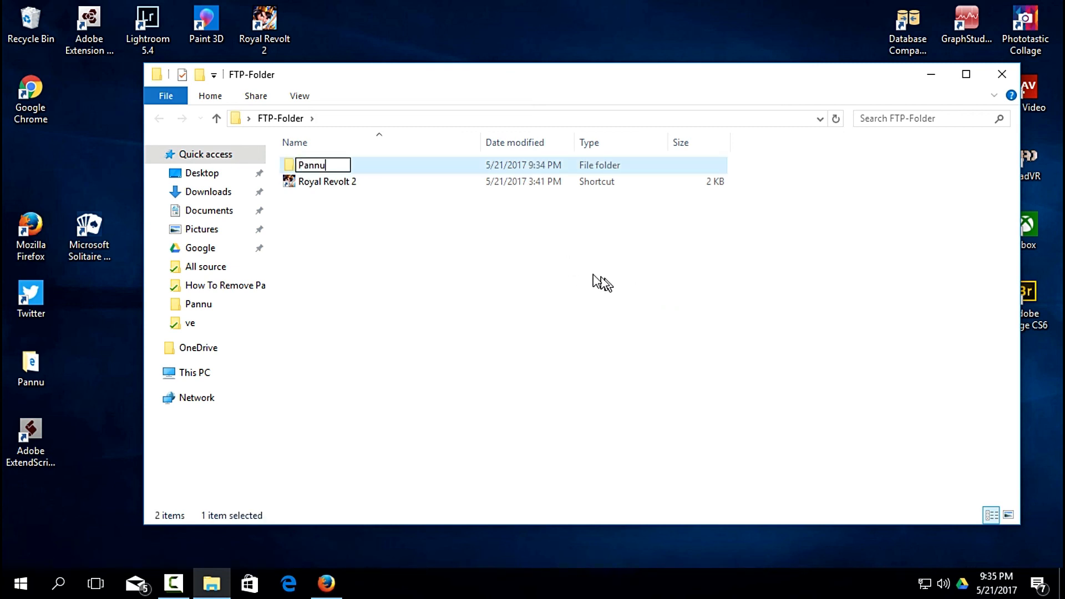
click(491, 230)
- Create a new Microsoft Word document named "Thanks all" inside FTP-Folder
right_click(390, 327)
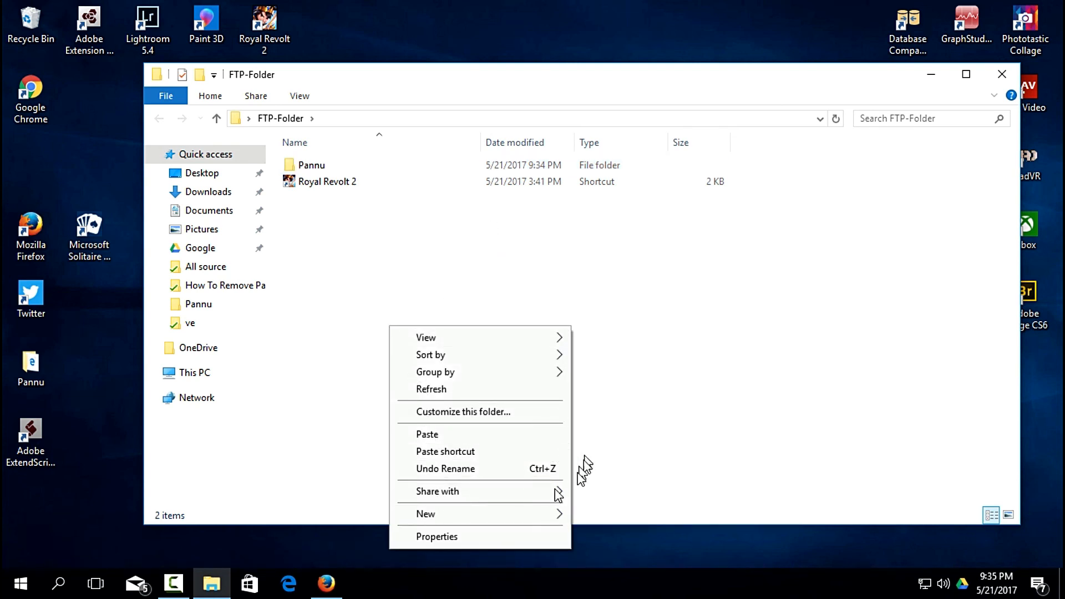
mouse_move(544, 512)
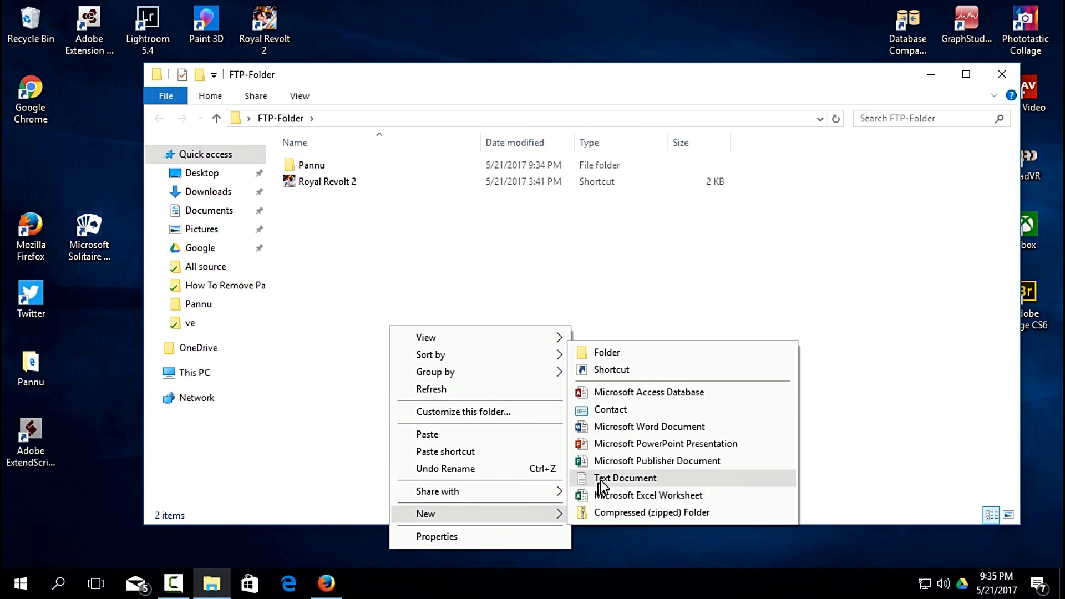
click(613, 427)
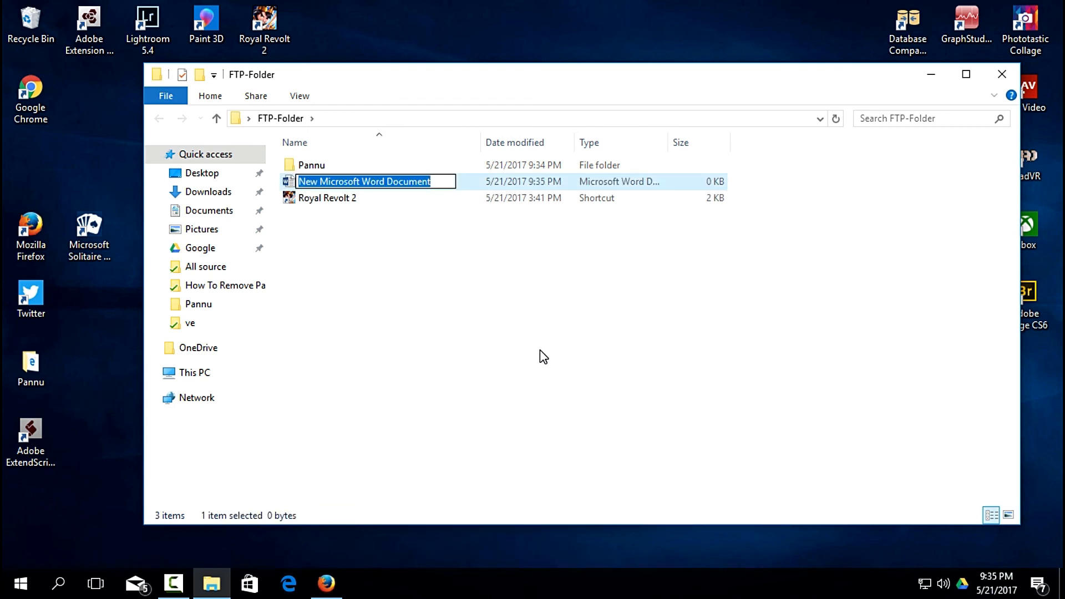
text(Tha)
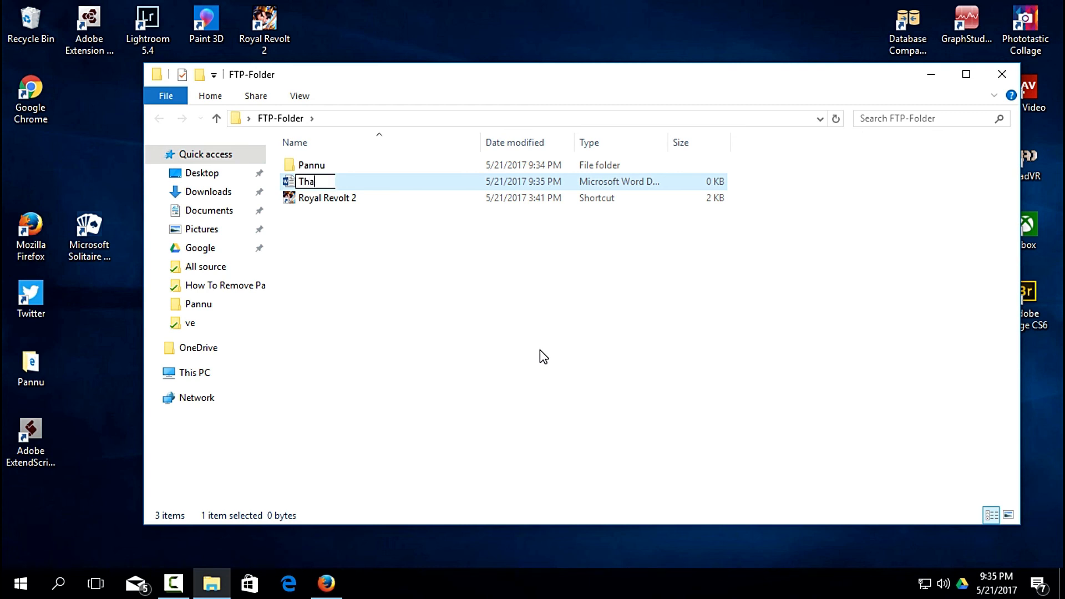
text(nks all)
key(Return)
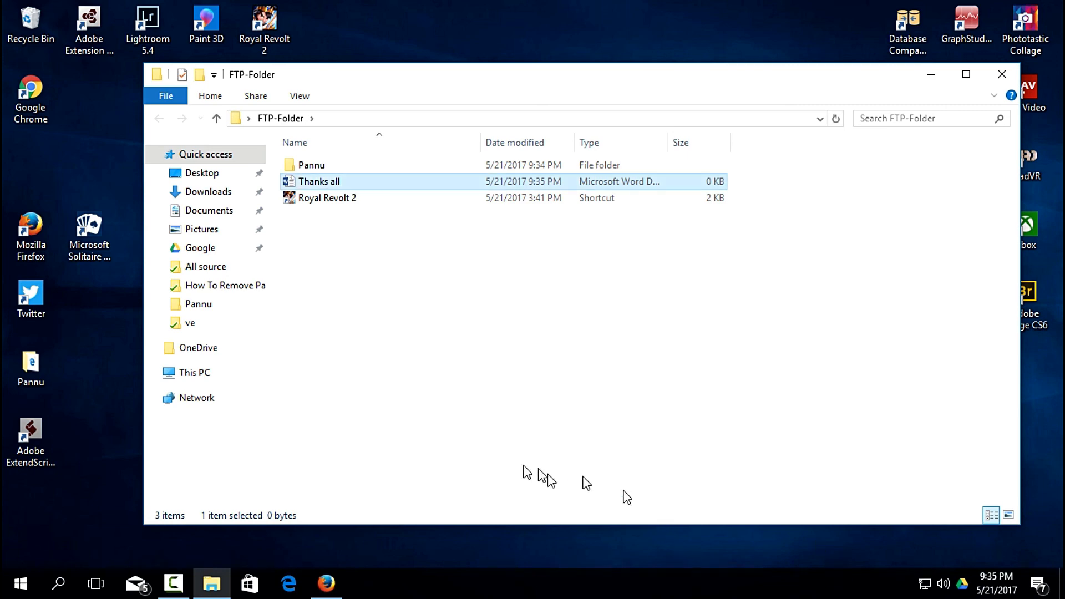
- Switch to Firefox, reload the FTP index, and browse into the Pannu directory and back up to the root
click(326, 583)
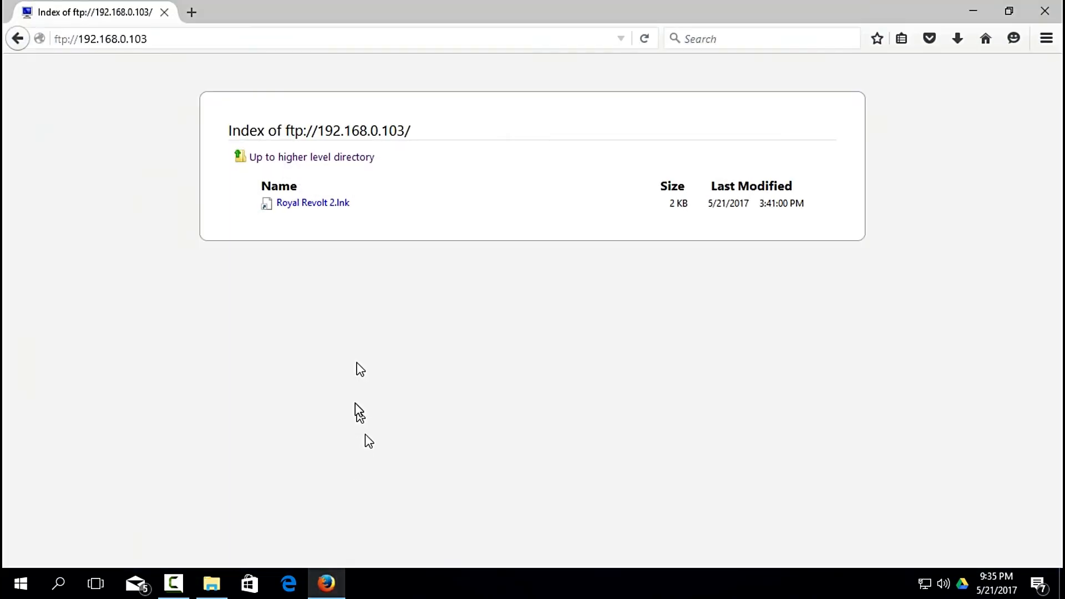
click(644, 38)
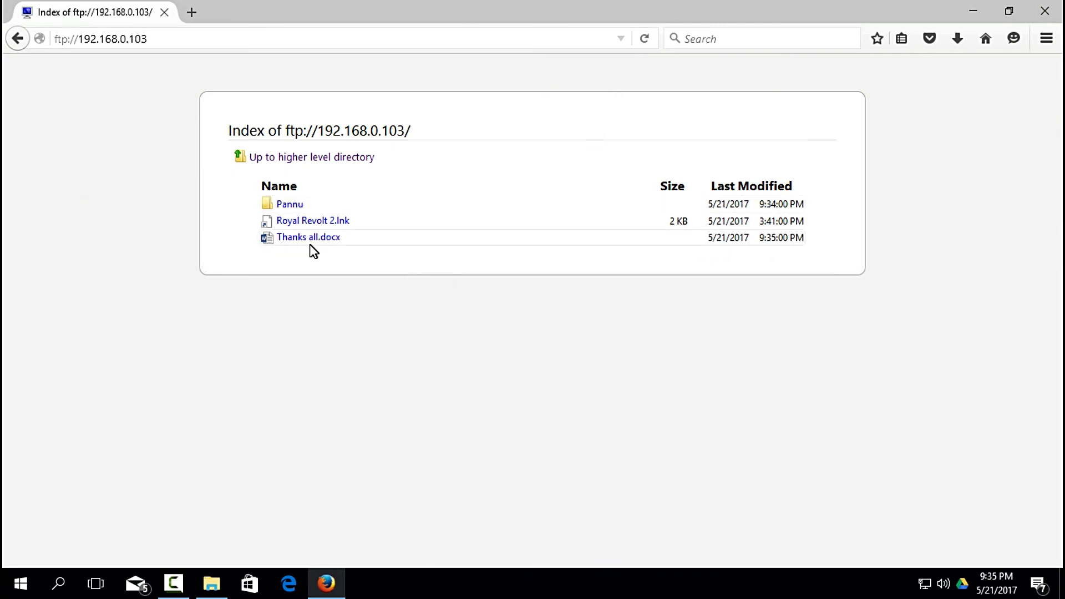
click(299, 207)
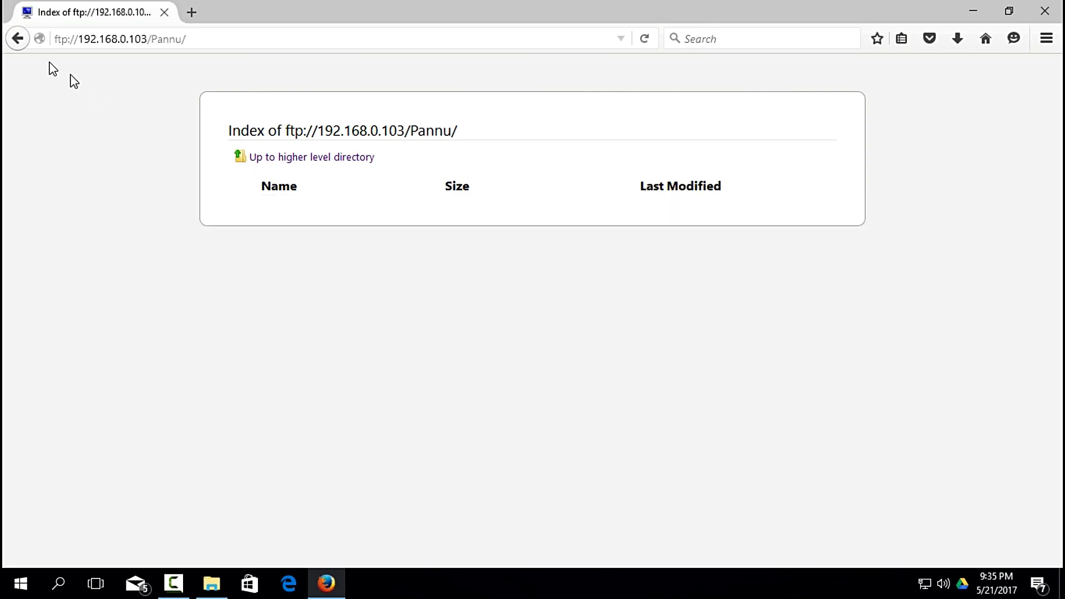
click(263, 160)
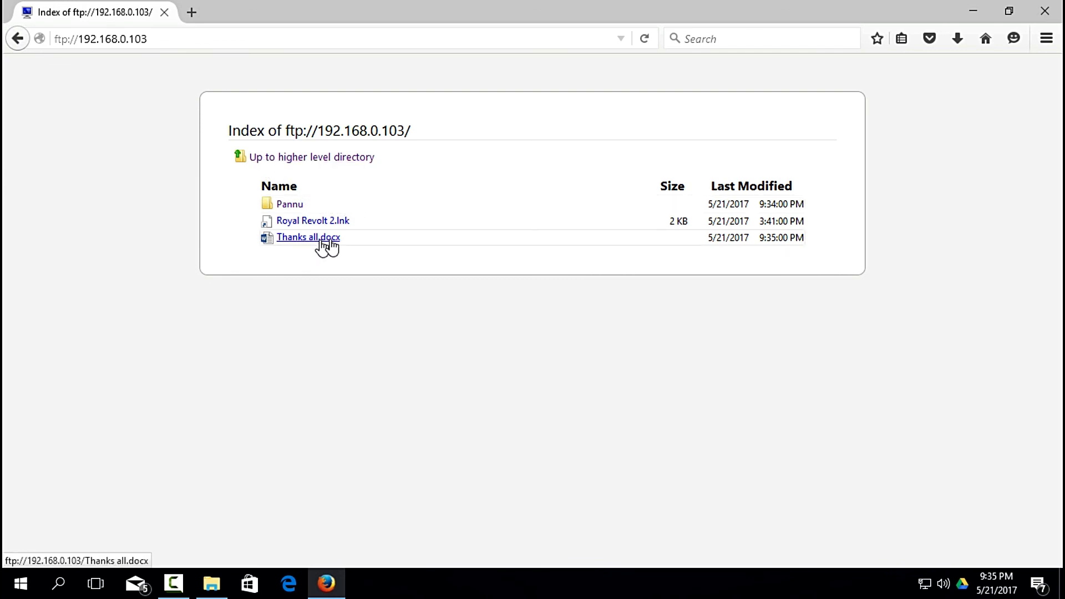
- Close the Firefox window and the FTP-Folder window
click(1057, 7)
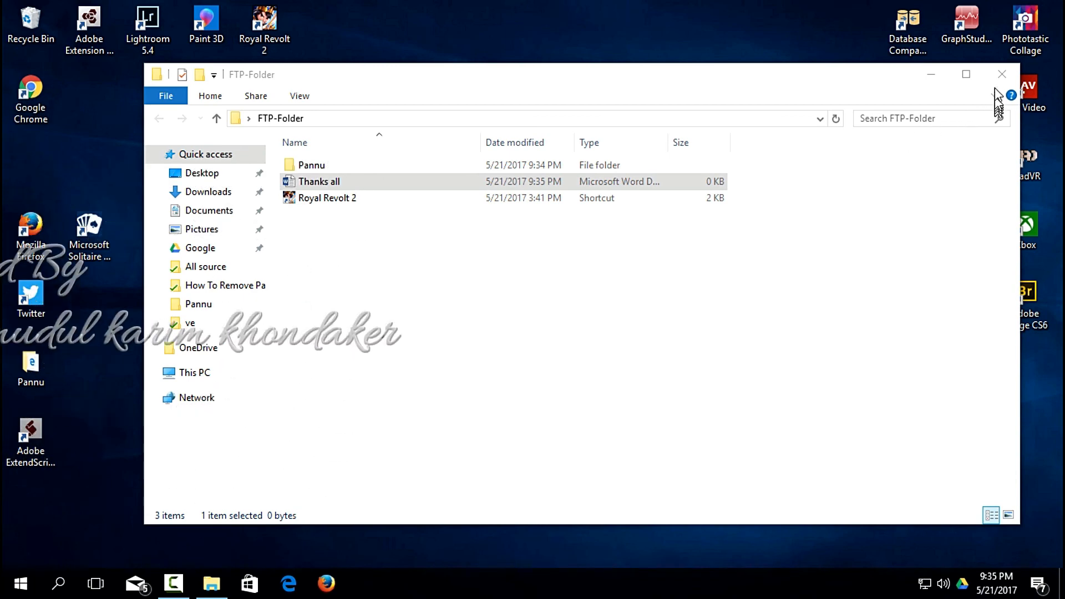
click(1001, 77)
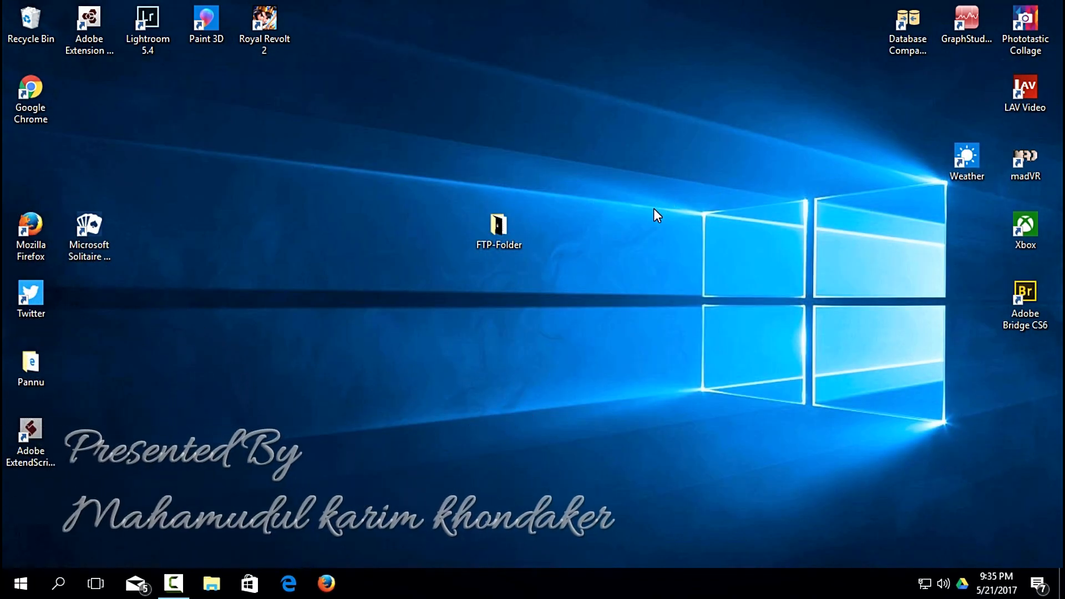